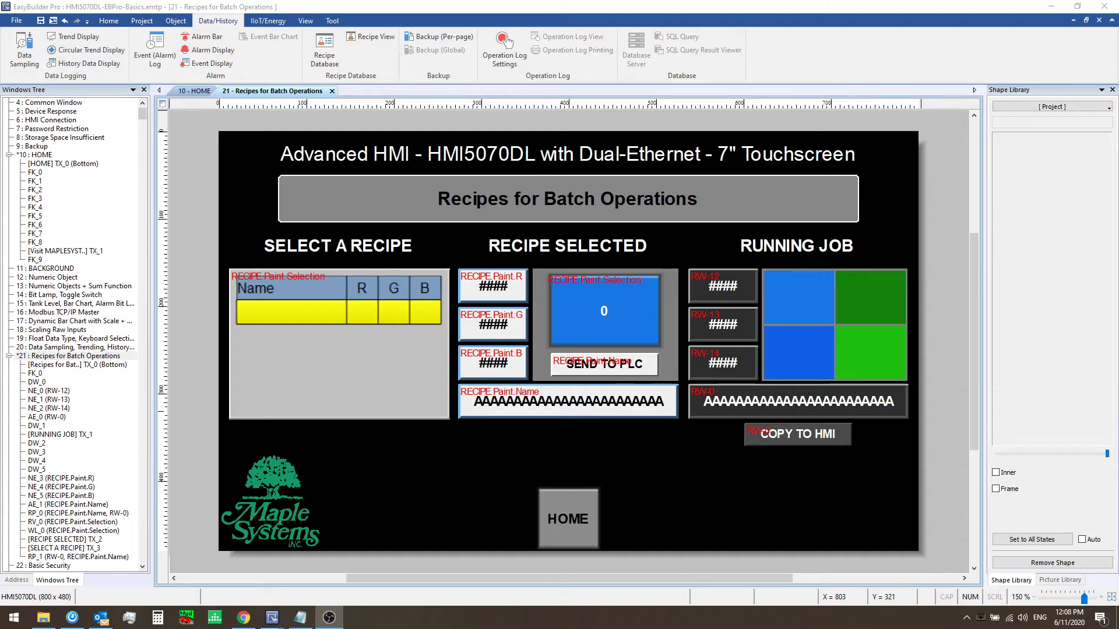
Bring EasyBuilder Pro to the front, showing window 21, Recipes for Batch Operations
{"action": "key", "text": "alt+Tab"}
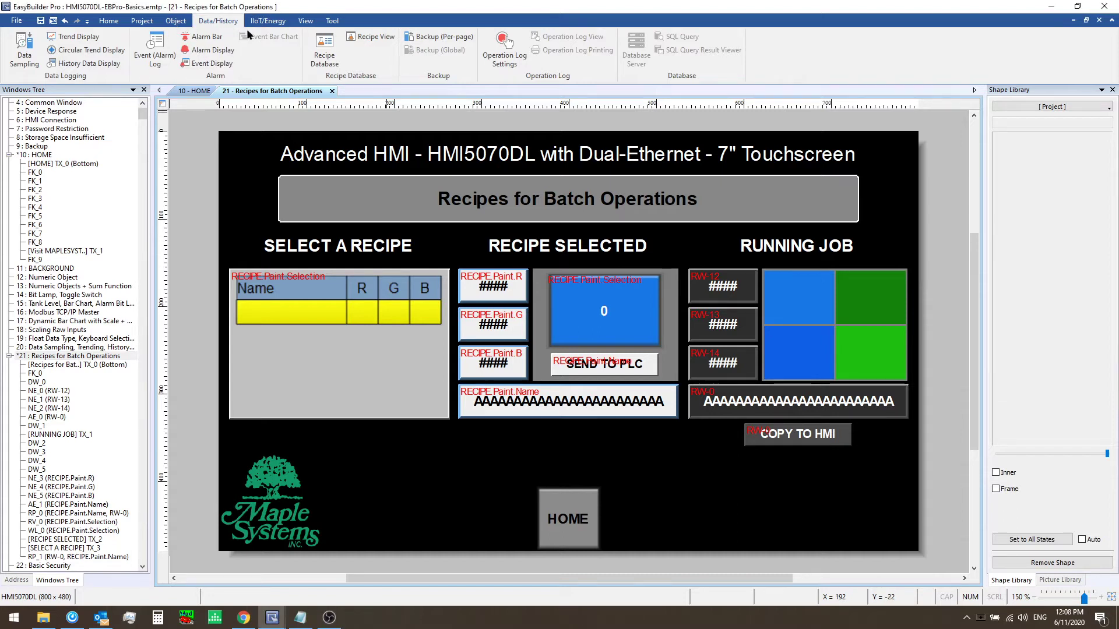
{"action": "left_click", "coordinate": [324, 50]}
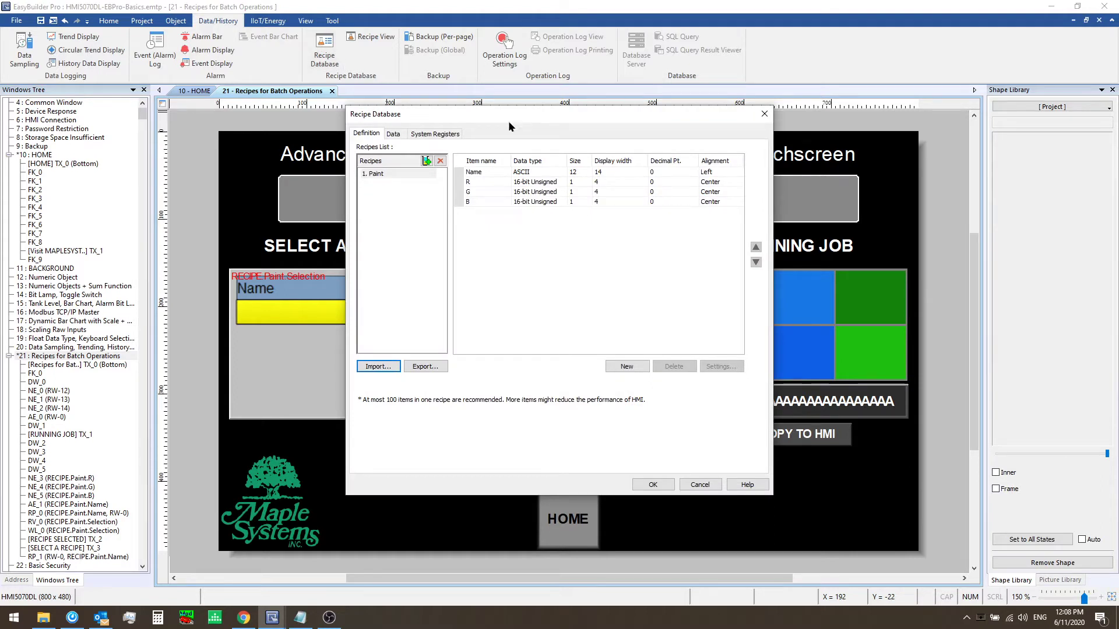
{"action": "left_click", "coordinate": [378, 175]}
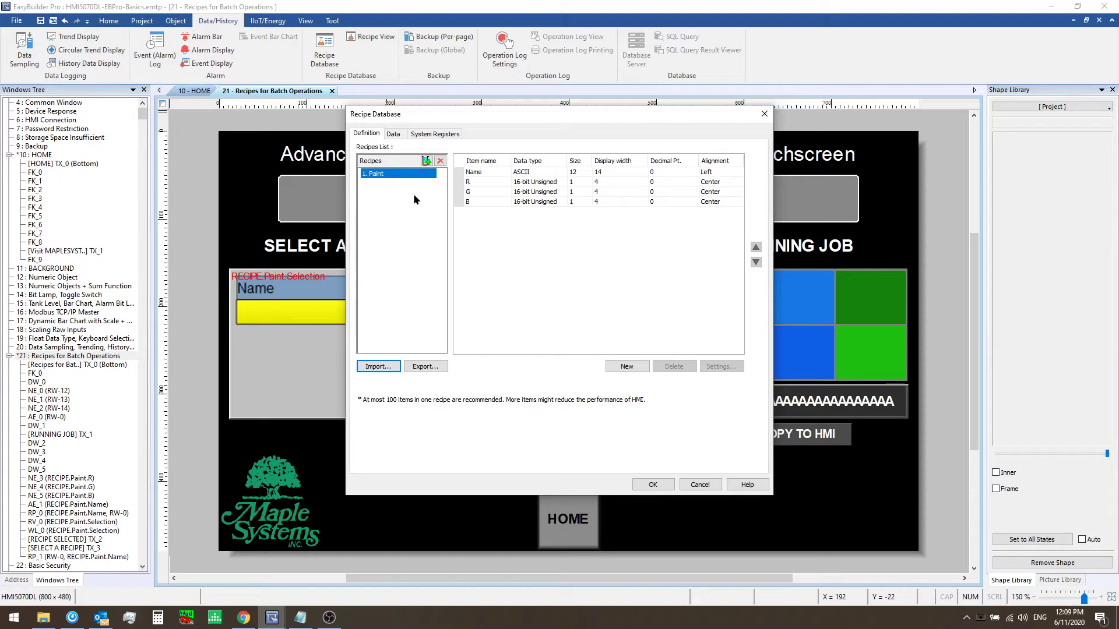
{"action": "left_click", "coordinate": [483, 165]}
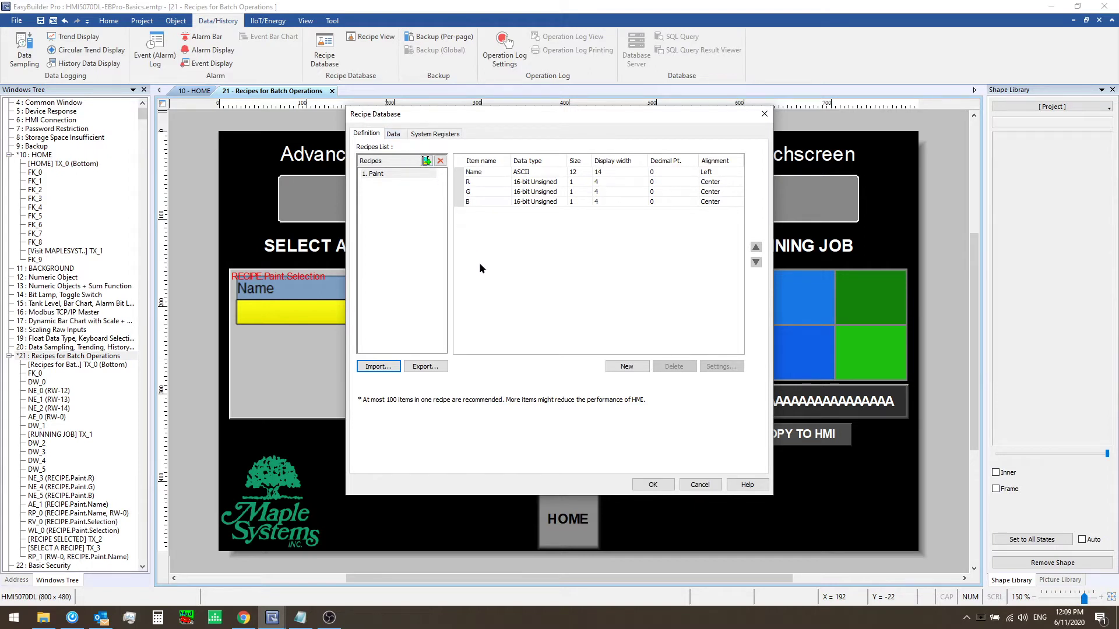
{"action": "left_click", "coordinate": [496, 172]}
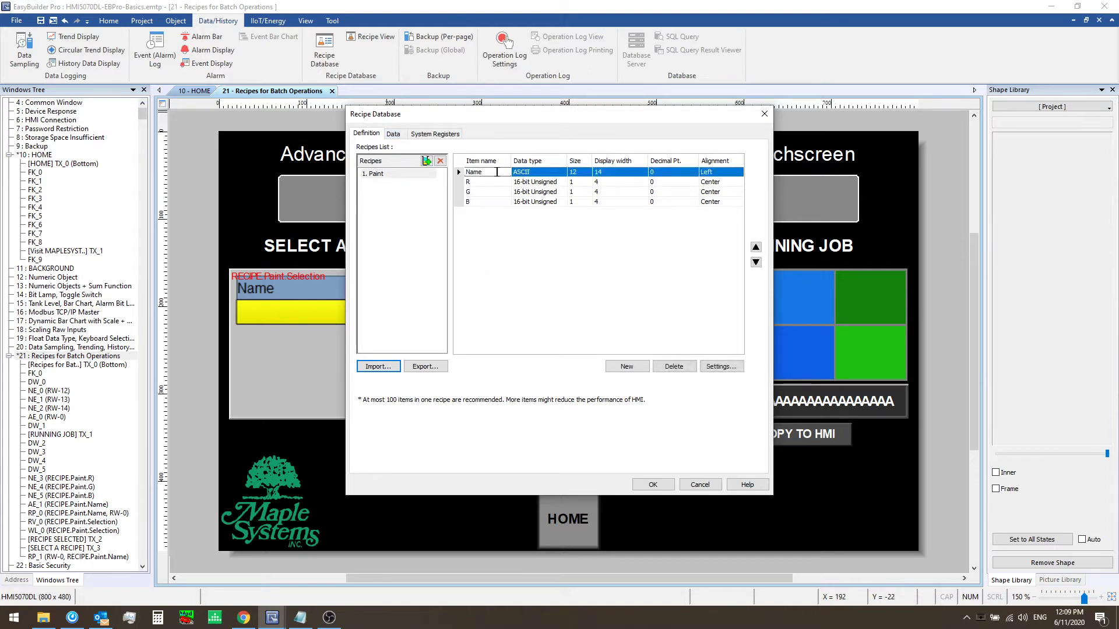
{"action": "left_click", "coordinate": [495, 182]}
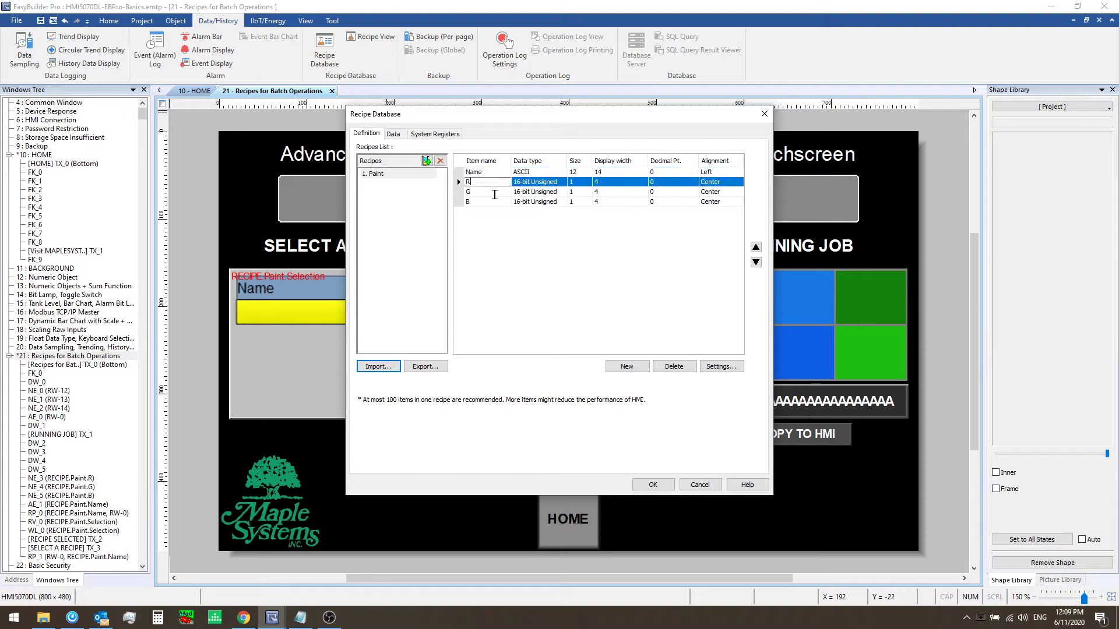
{"action": "left_click", "coordinate": [494, 194]}
{"action": "left_click", "coordinate": [495, 203]}
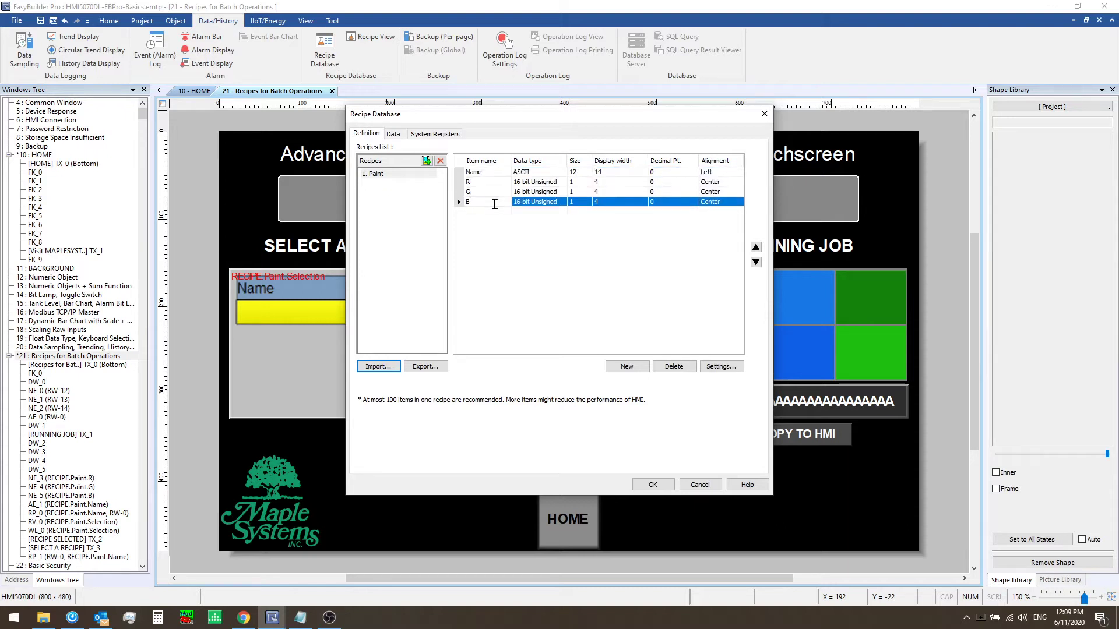
Browse the stored Paint records, selecting Special K, Custom and Green Grass
{"action": "left_click", "coordinate": [394, 134]}
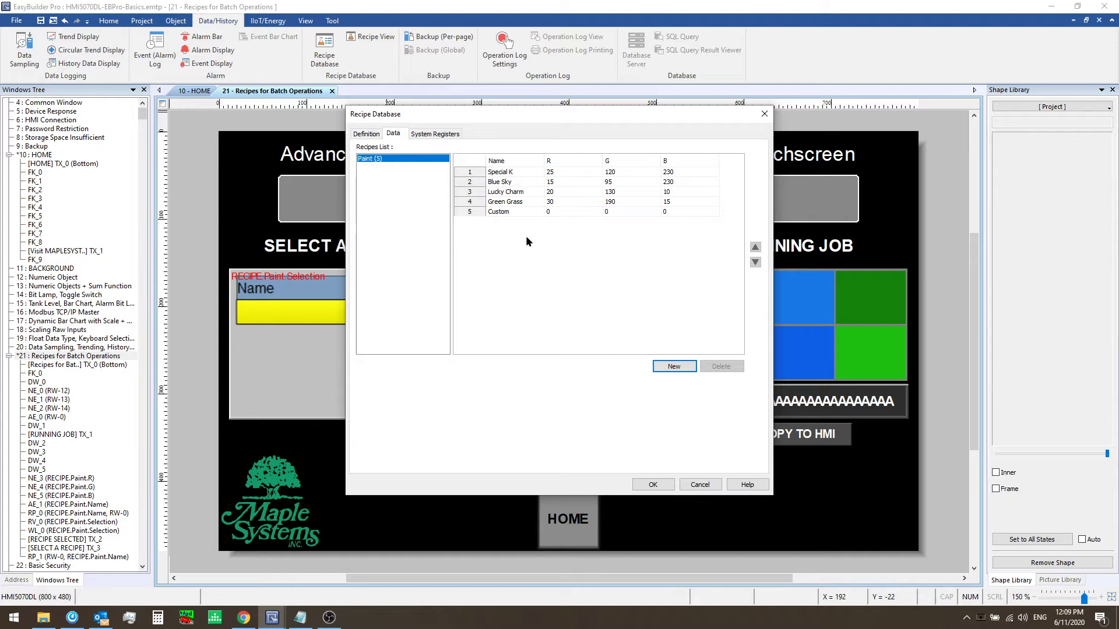
{"action": "left_click", "coordinate": [514, 172]}
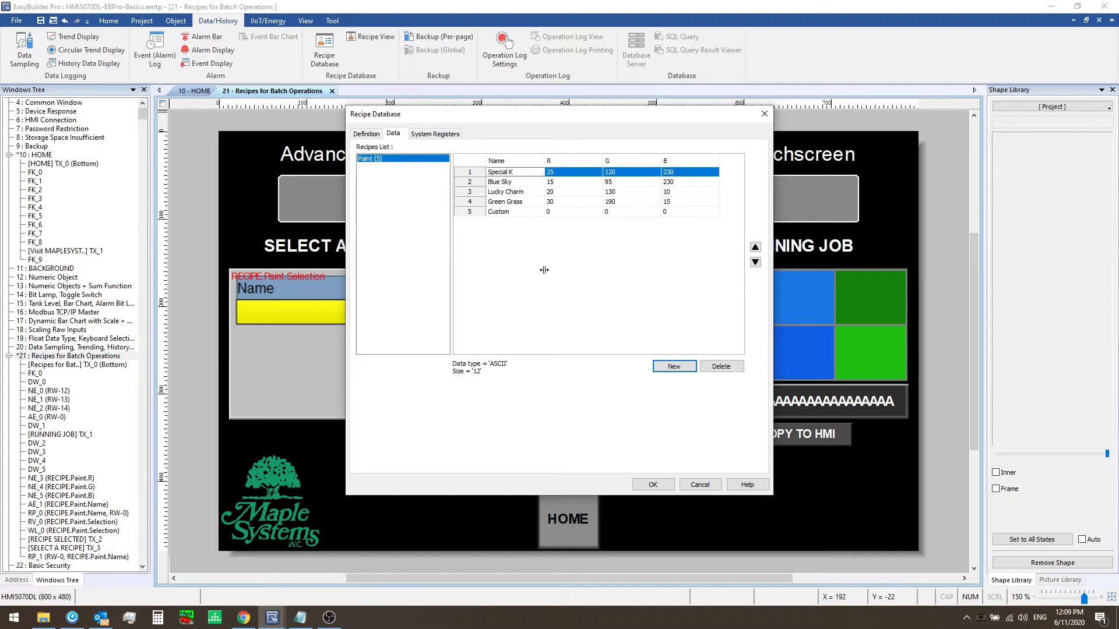
{"action": "left_click", "coordinate": [521, 213]}
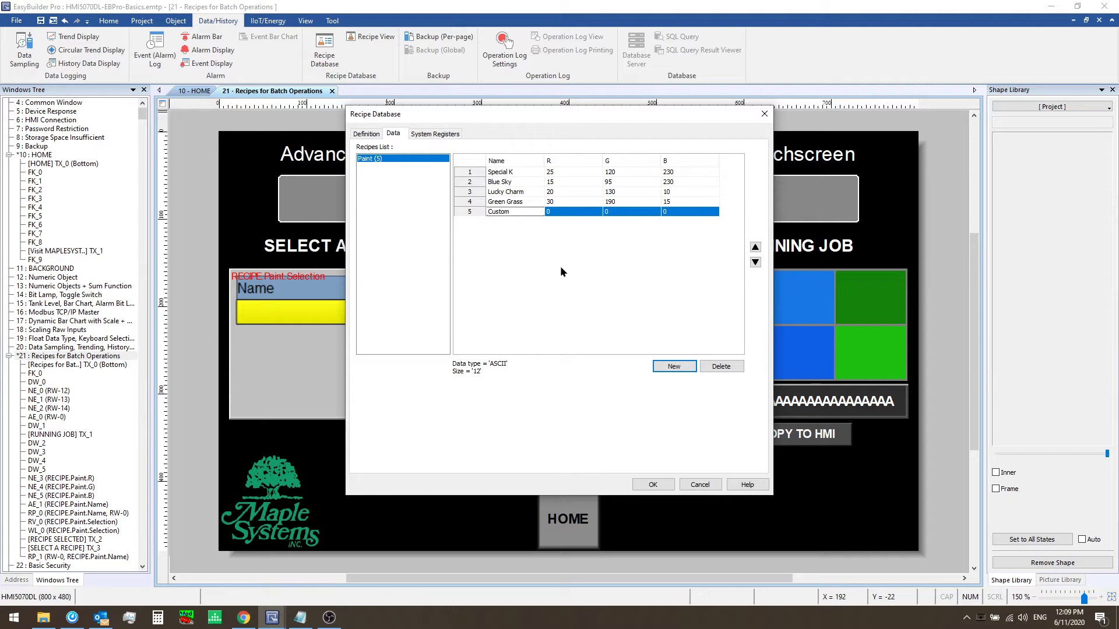
{"action": "key", "text": "Up"}
{"action": "key", "text": "Up"}
{"action": "key", "text": "Up"}
{"action": "key", "text": "Up"}
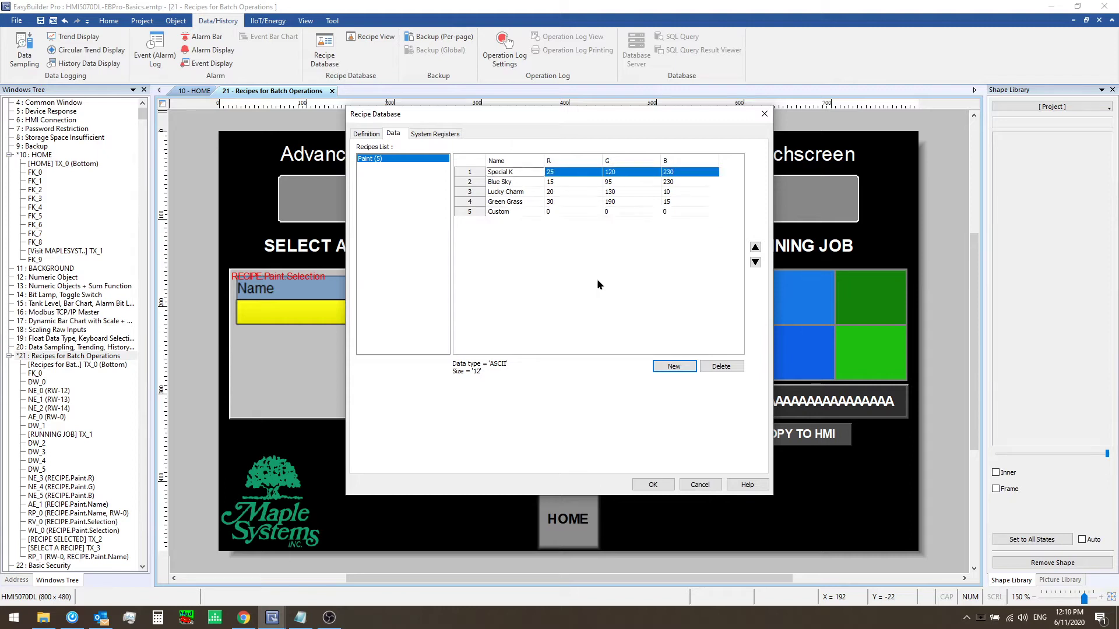
{"action": "left_click_drag", "start_coordinate": [527, 175], "coordinate": [526, 218]}
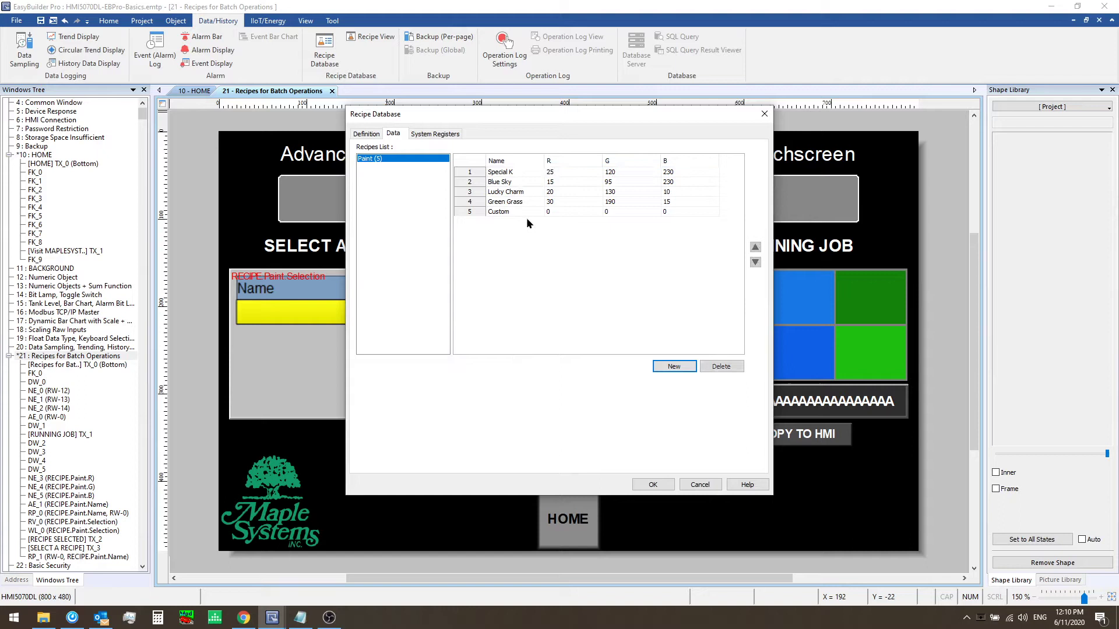
{"action": "left_click", "coordinate": [526, 202]}
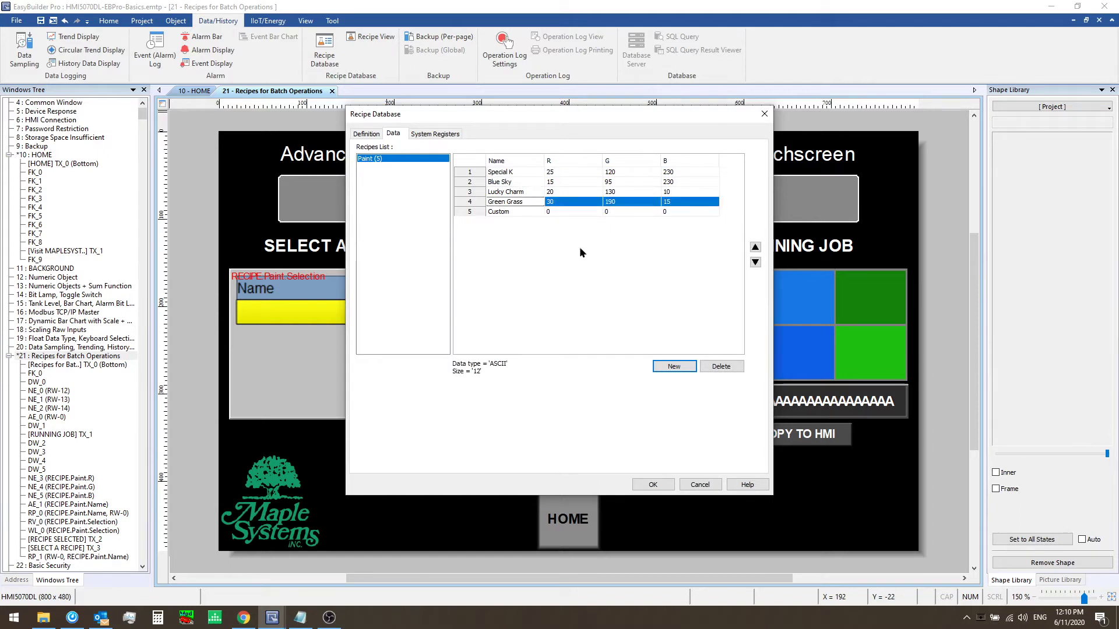
Recheck the Paint records at Lucky Charm, then return to the item definitions
{"action": "left_click", "coordinate": [358, 134]}
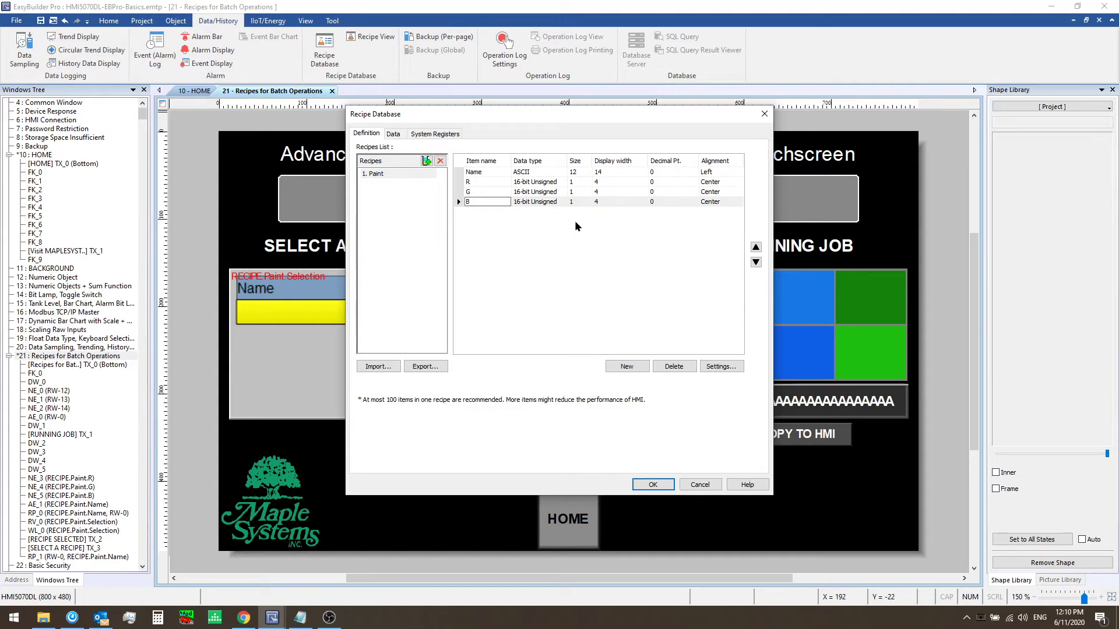
{"action": "left_click", "coordinate": [393, 134]}
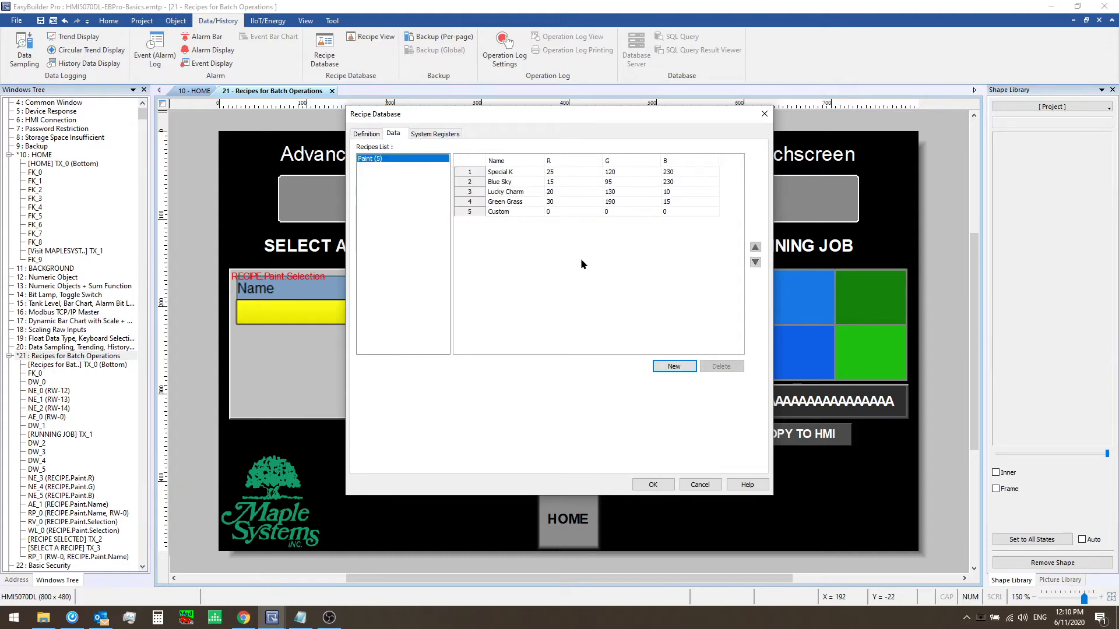
{"action": "left_click", "coordinate": [542, 192]}
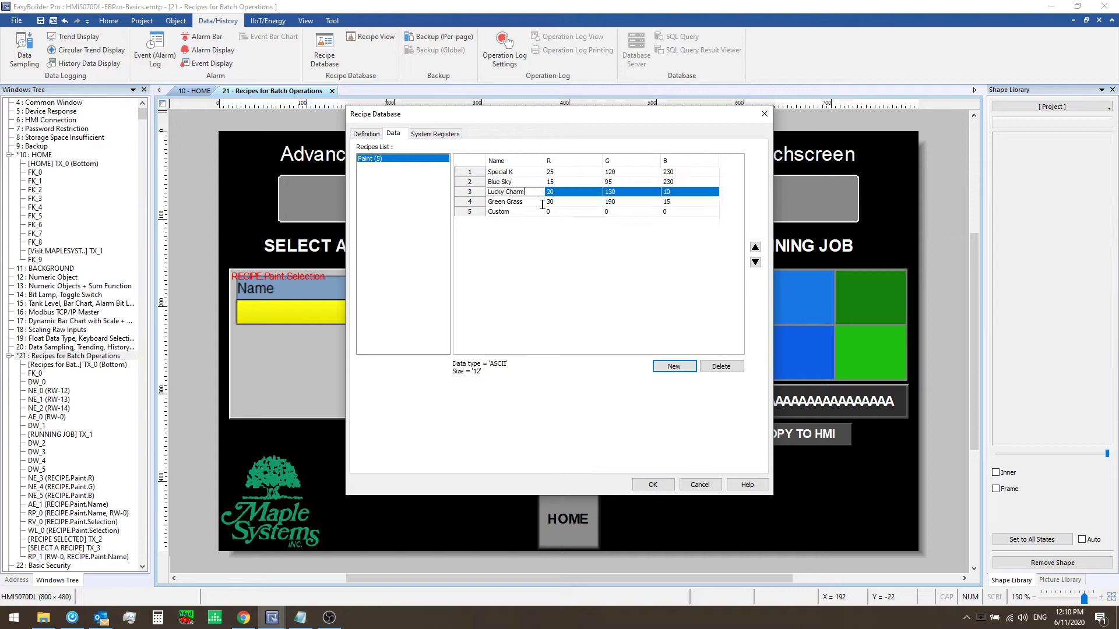
{"action": "left_click", "coordinate": [366, 134]}
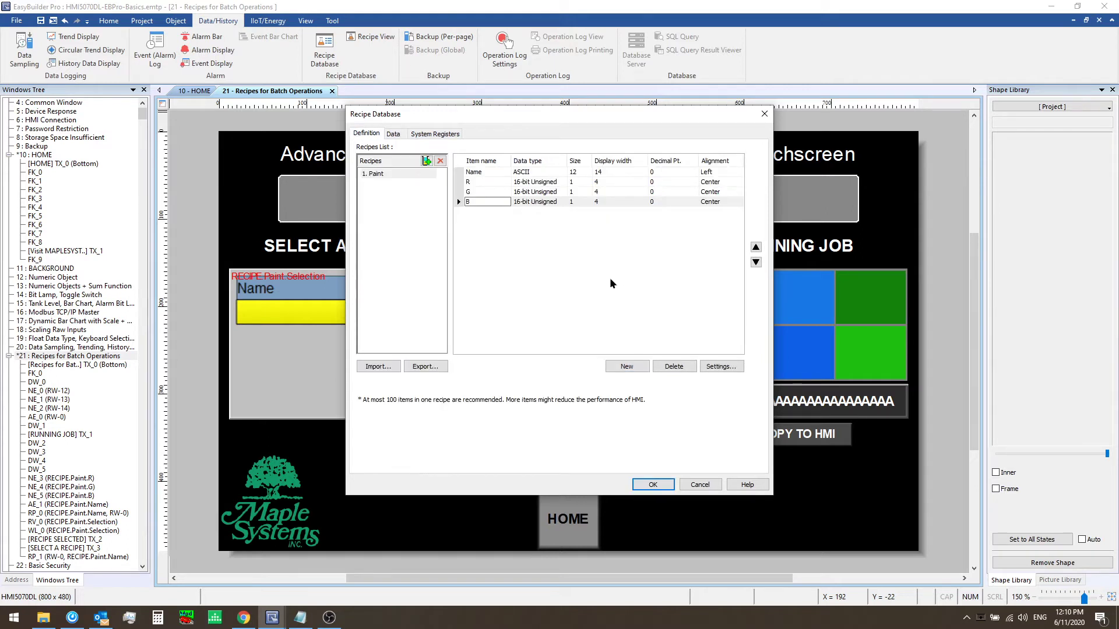
Add a recipe named Dimensions and give it a default first item, NewItem
{"action": "left_click", "coordinate": [427, 161]}
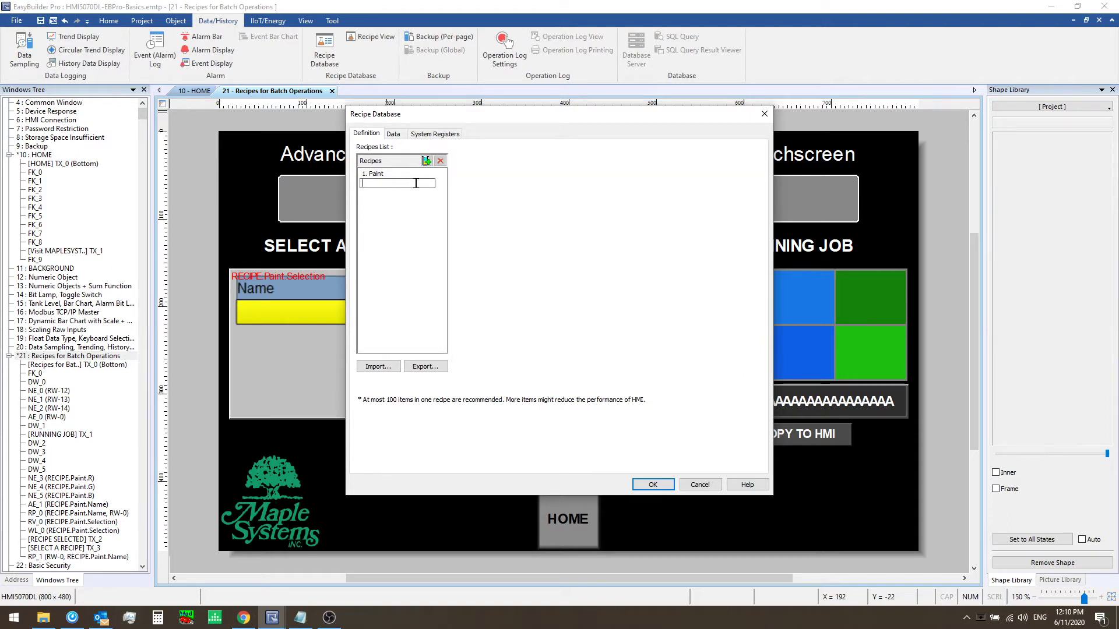
{"action": "type", "text": "Dimensions"}
{"action": "key", "text": "Return"}
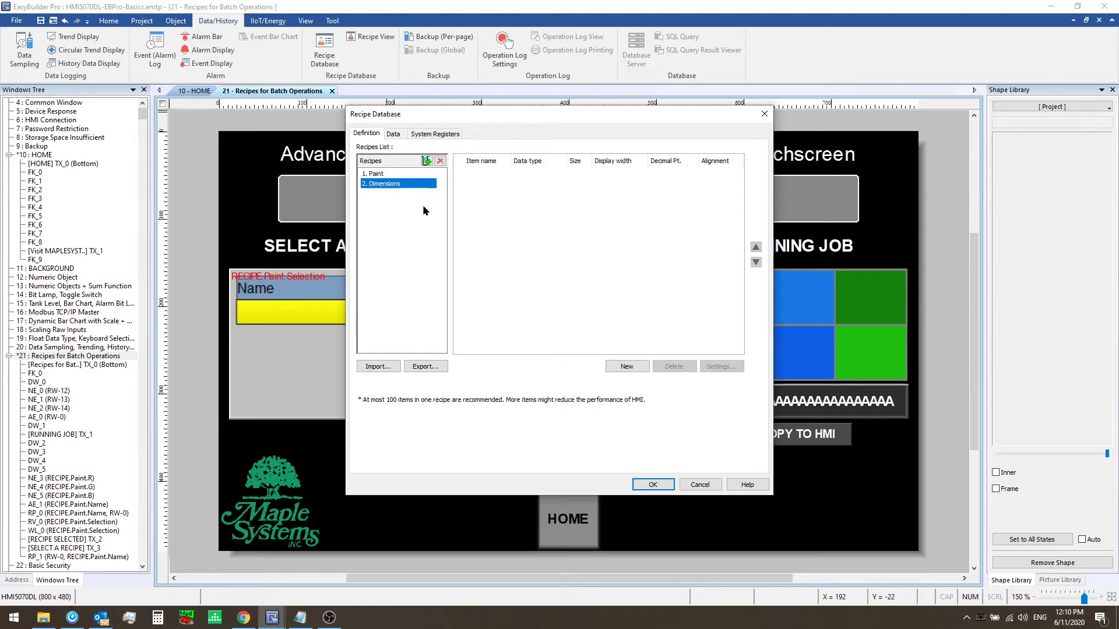
{"action": "left_click", "coordinate": [536, 219]}
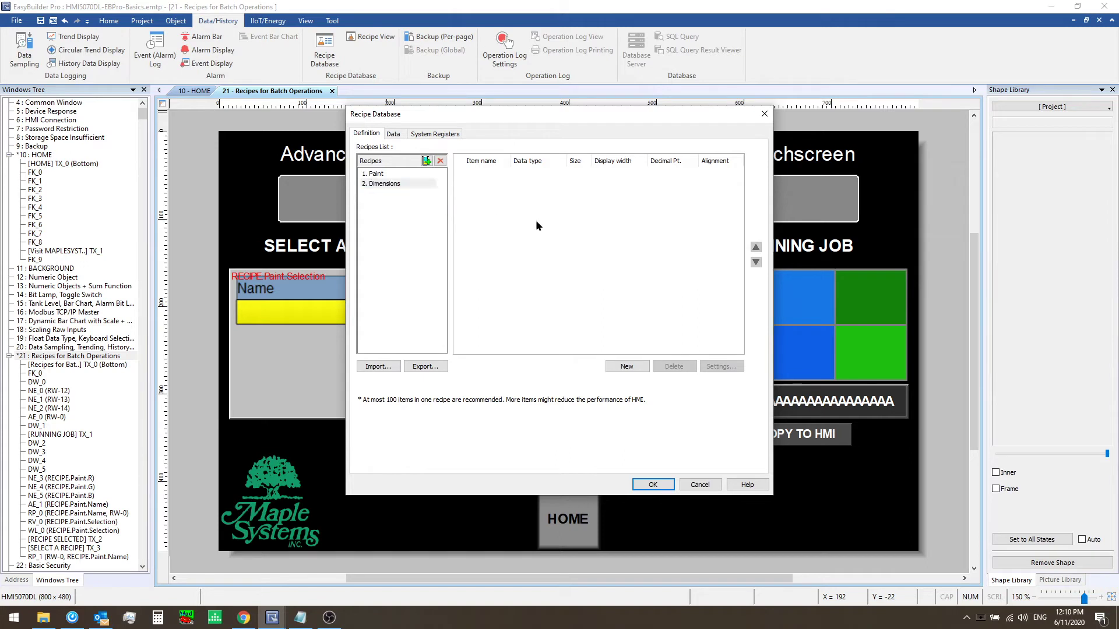
{"action": "left_click", "coordinate": [643, 369]}
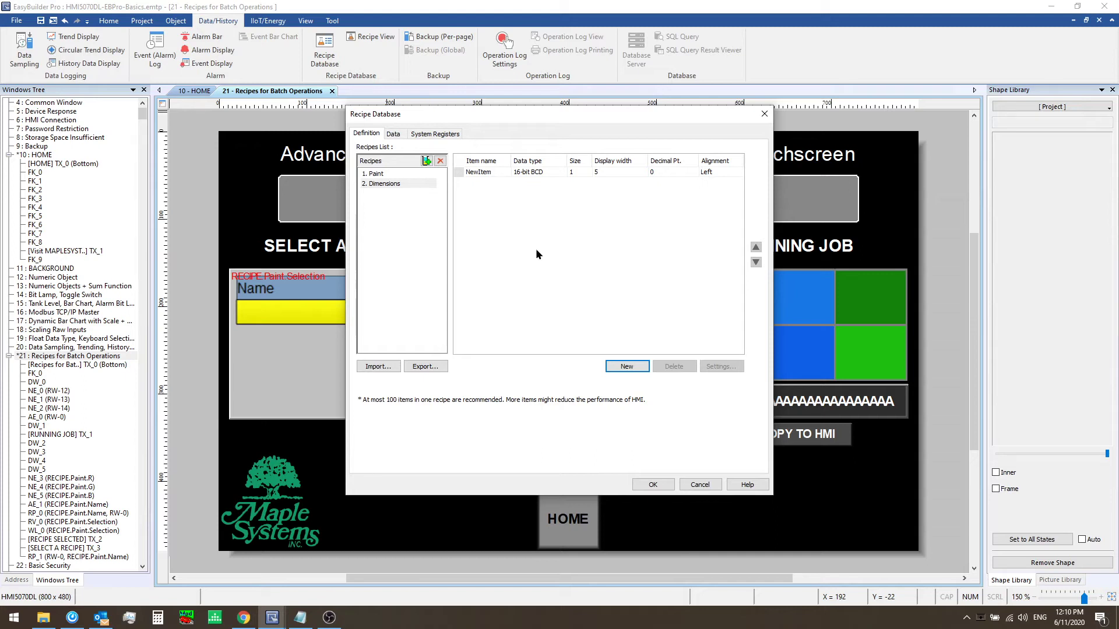
Define three 32-bit Float items named X, Y and Z in the Dimensions recipe
{"action": "left_click", "coordinate": [560, 172]}
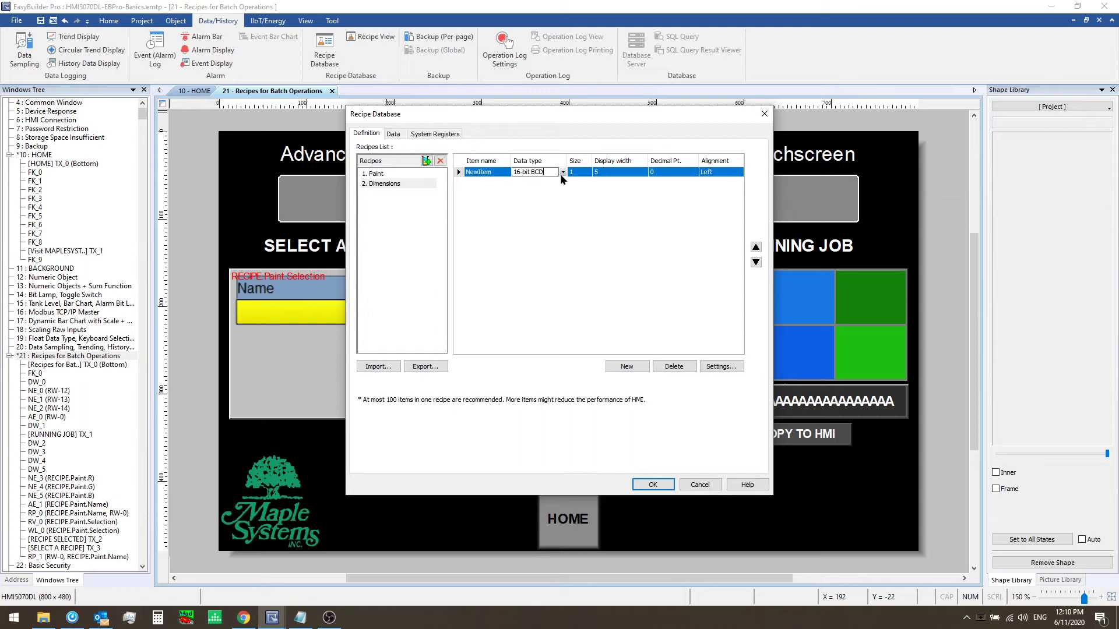
{"action": "left_click", "coordinate": [563, 173]}
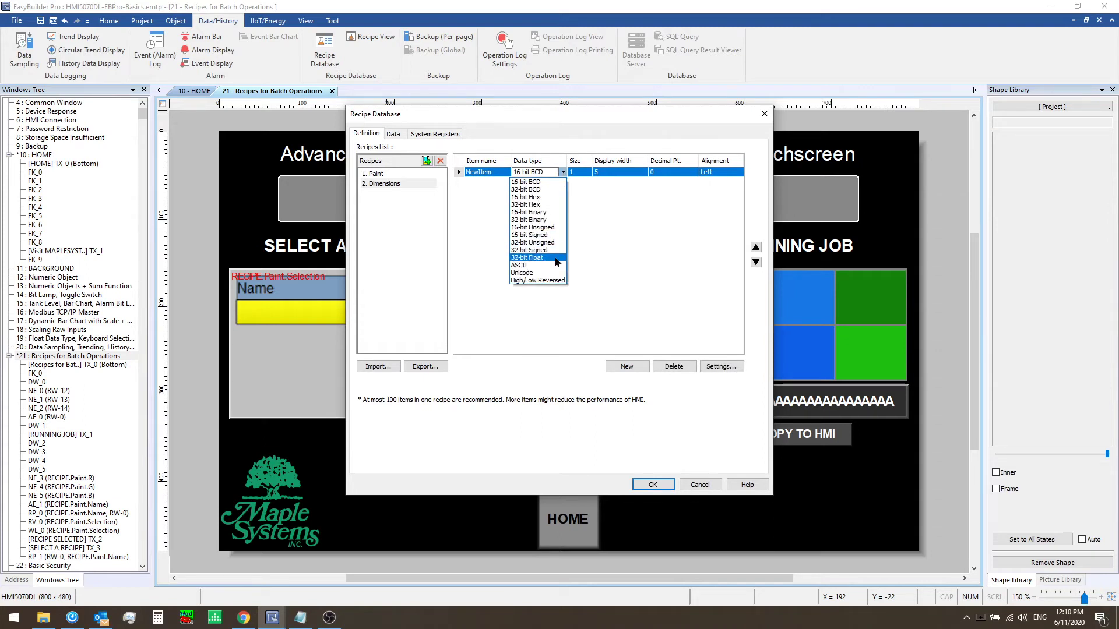
{"action": "left_click", "coordinate": [550, 258]}
{"action": "key", "text": "shift+Tab"}
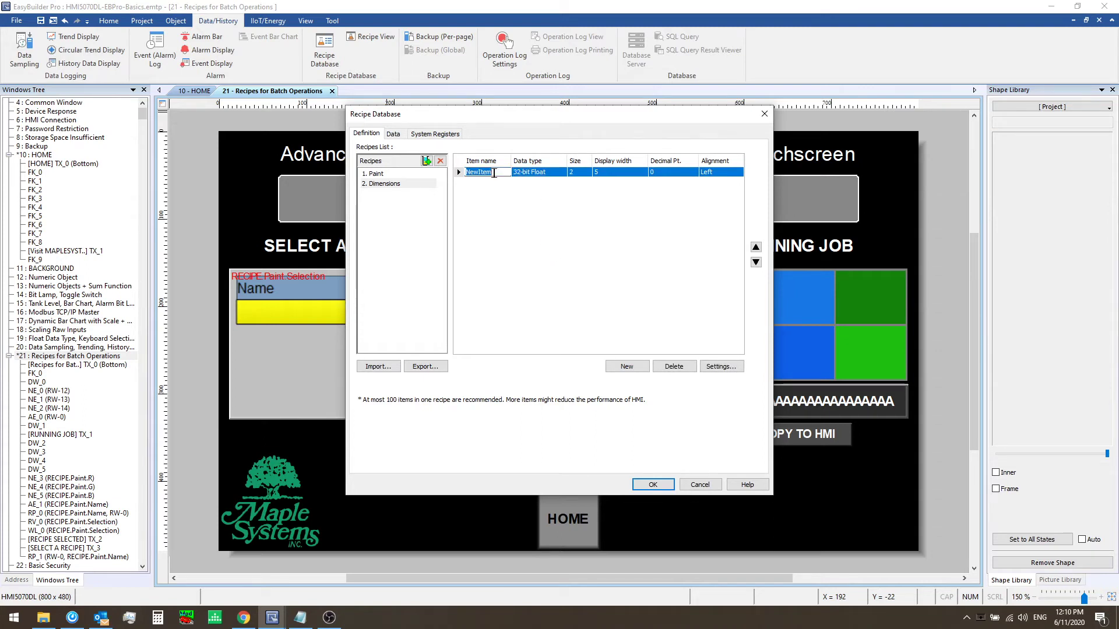
{"action": "type", "text": "X"}
{"action": "left_click", "coordinate": [626, 366]}
{"action": "left_click", "coordinate": [627, 366]}
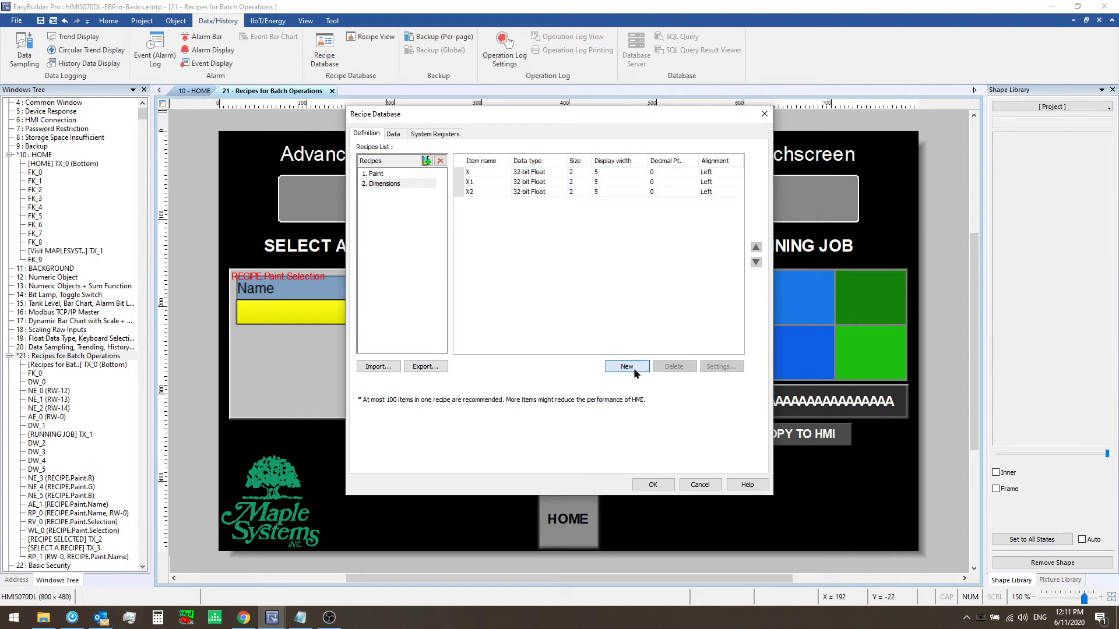
{"action": "left_click", "coordinate": [476, 182]}
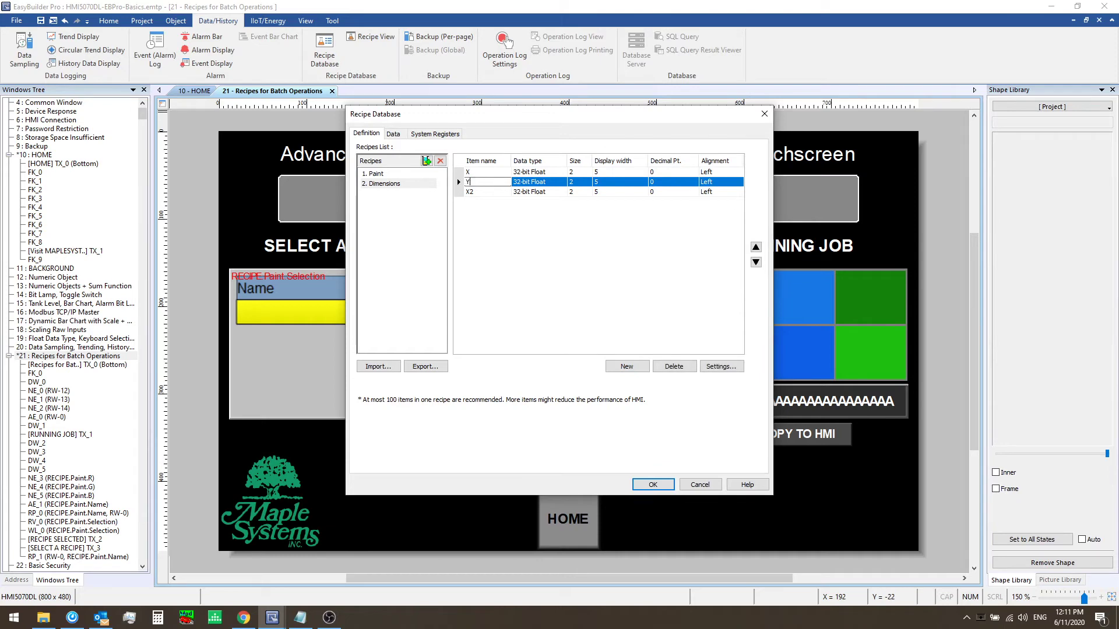
{"action": "left_click", "coordinate": [500, 192]}
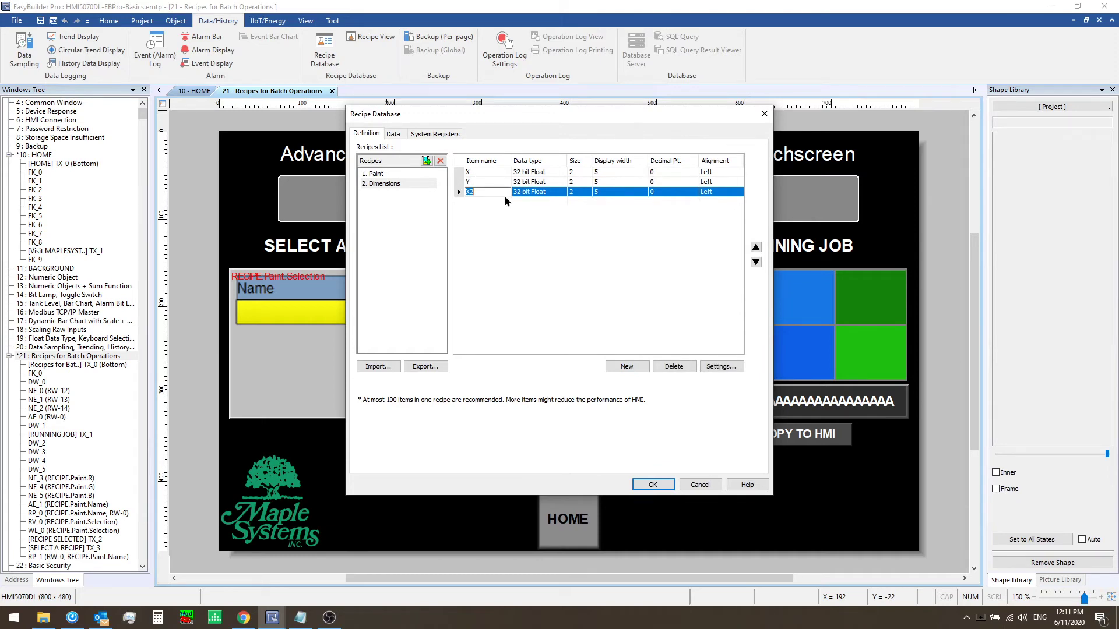
{"action": "type", "text": "Z"}
{"action": "left_click", "coordinate": [536, 261]}
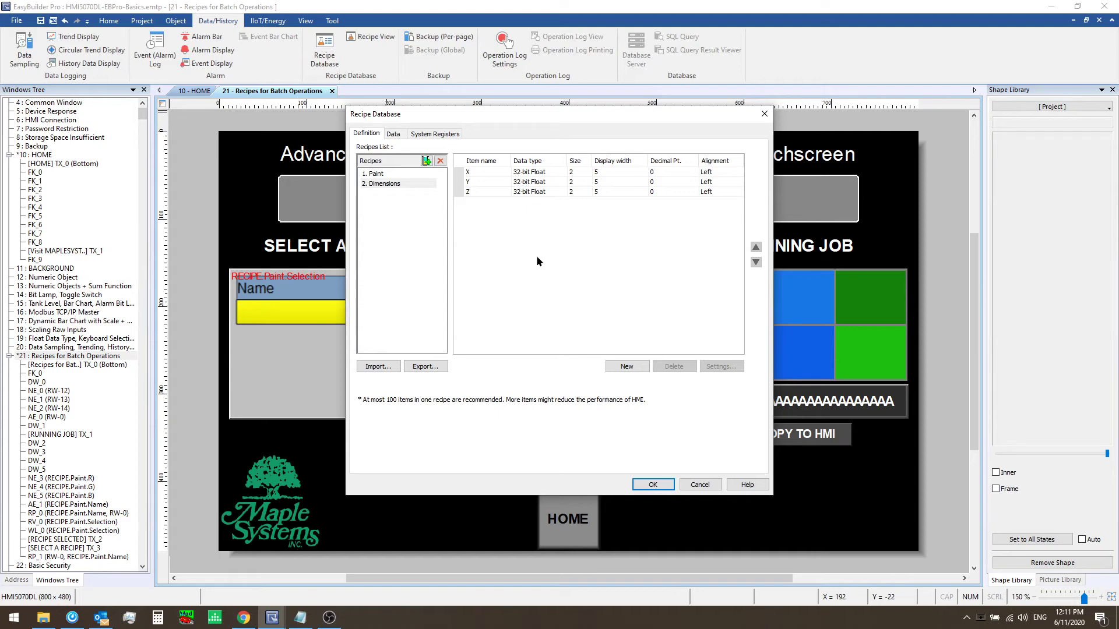
Set Decimal Pt. to 1 for items X, Y and Z
{"action": "left_click", "coordinate": [670, 172]}
{"action": "type", "text": "1"}
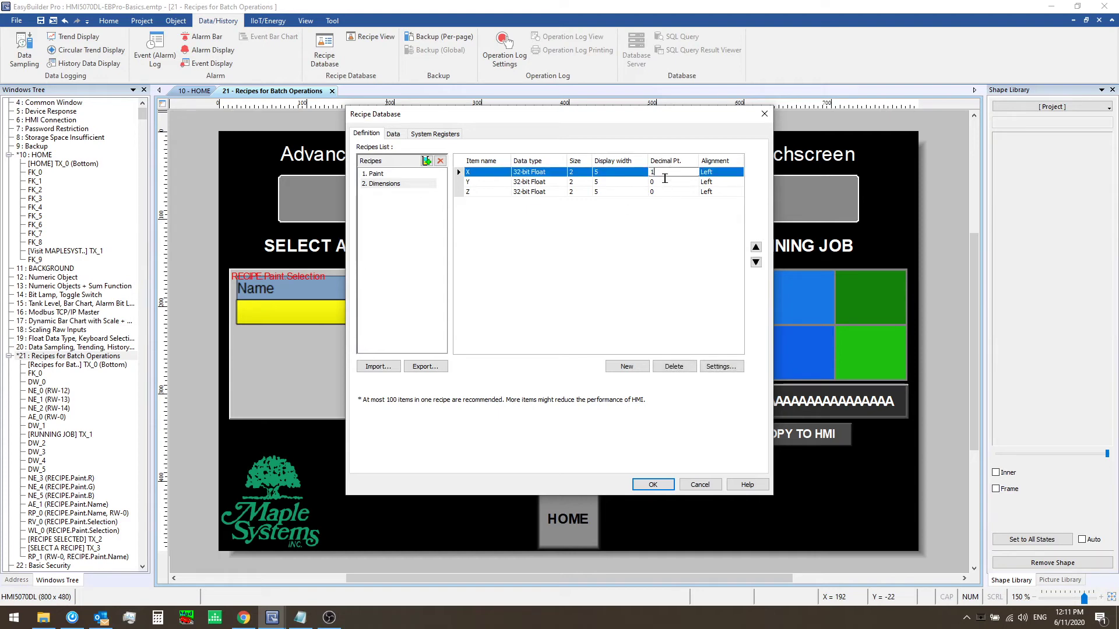
{"action": "left_click", "coordinate": [670, 182]}
{"action": "type", "text": "1"}
{"action": "left_click", "coordinate": [668, 192]}
{"action": "type", "text": "1"}
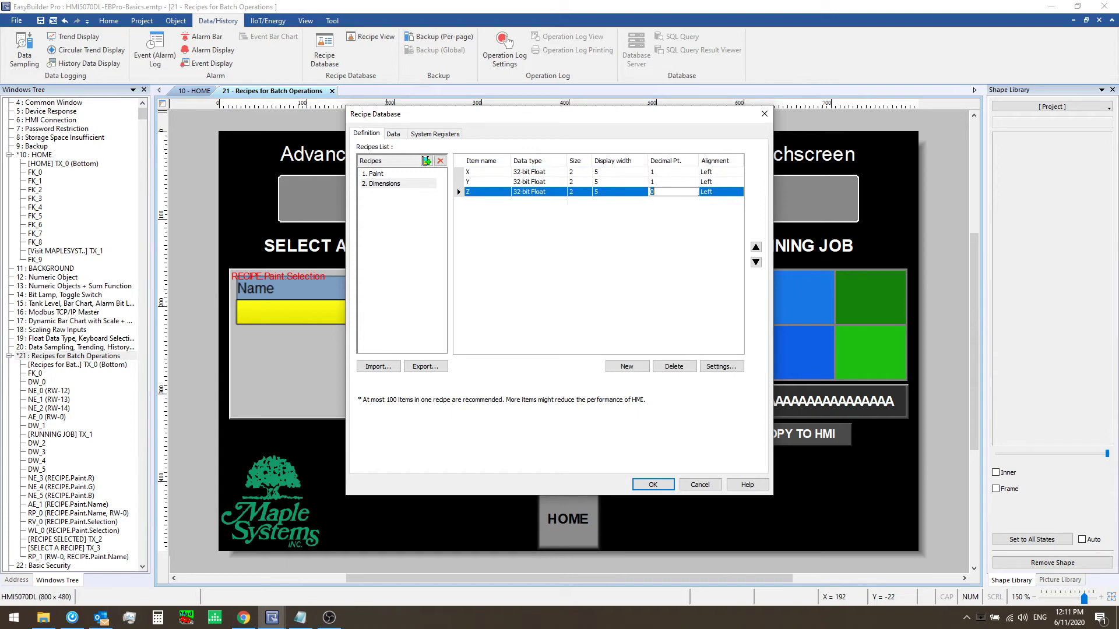
{"action": "left_click", "coordinate": [653, 236]}
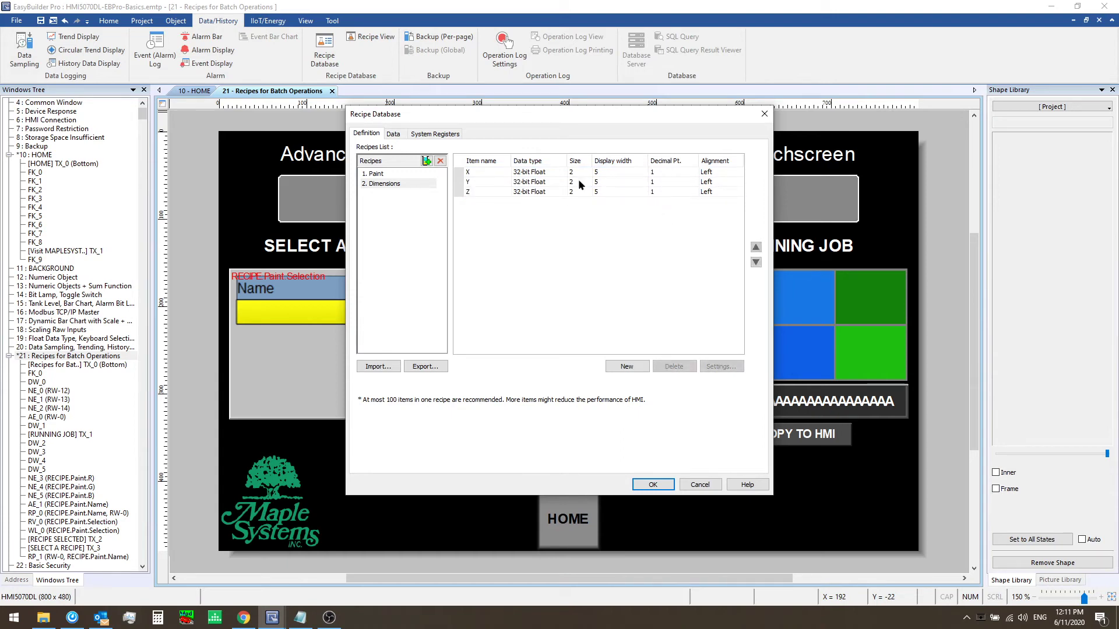
{"action": "left_click", "coordinate": [393, 134]}
Add record 1 to Dimensions with X = 1.1, Y = 2.2 and Z = 3.3
{"action": "left_click", "coordinate": [385, 166]}
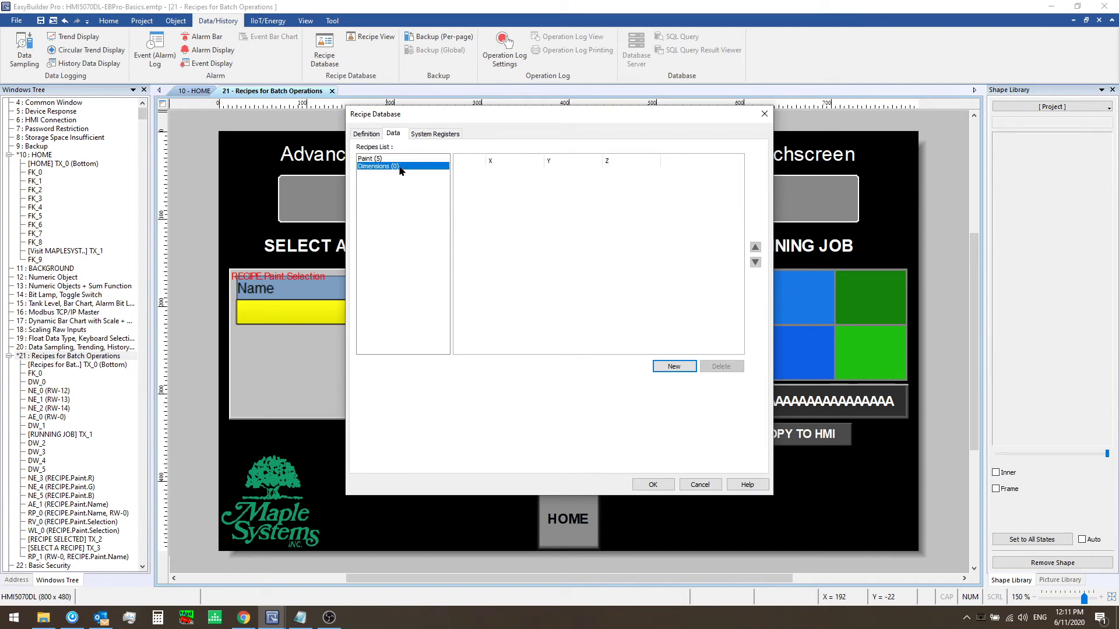
{"action": "left_click", "coordinate": [673, 366]}
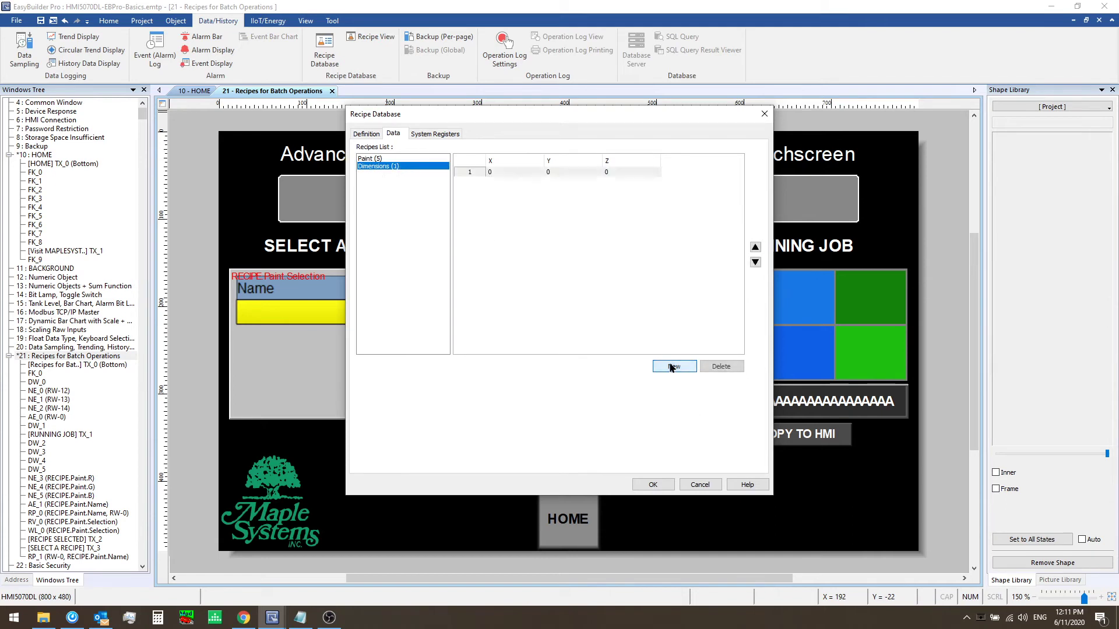
{"action": "left_click", "coordinate": [503, 170]}
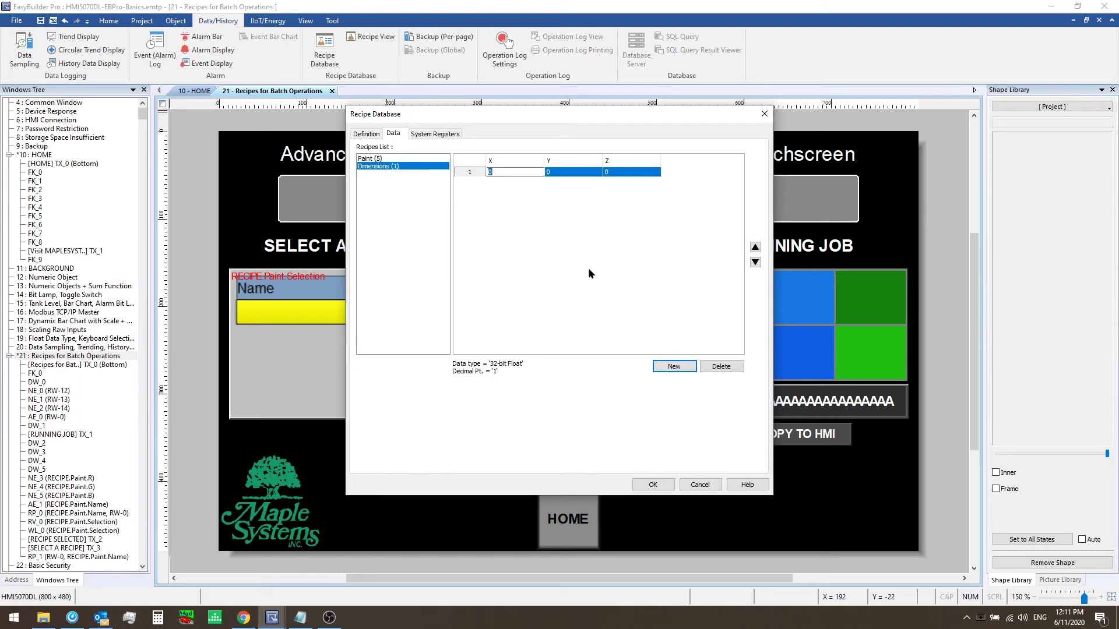
{"action": "type", "text": "1.1"}
{"action": "key", "text": "Tab"}
{"action": "type", "text": "2.2"}
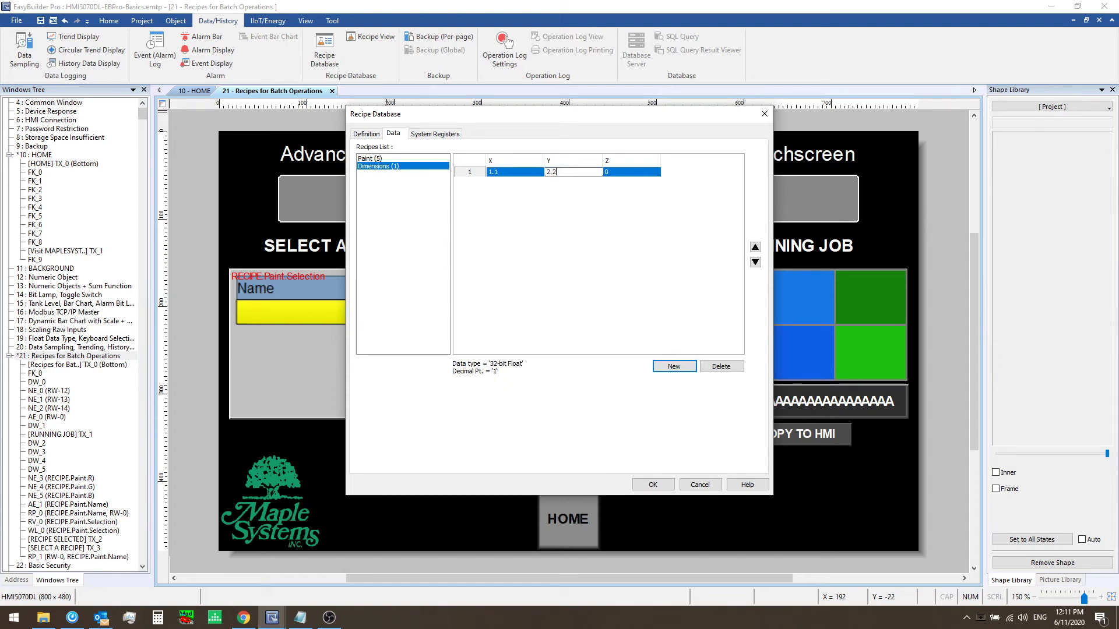
{"action": "key", "text": "Tab"}
{"action": "type", "text": "3."}
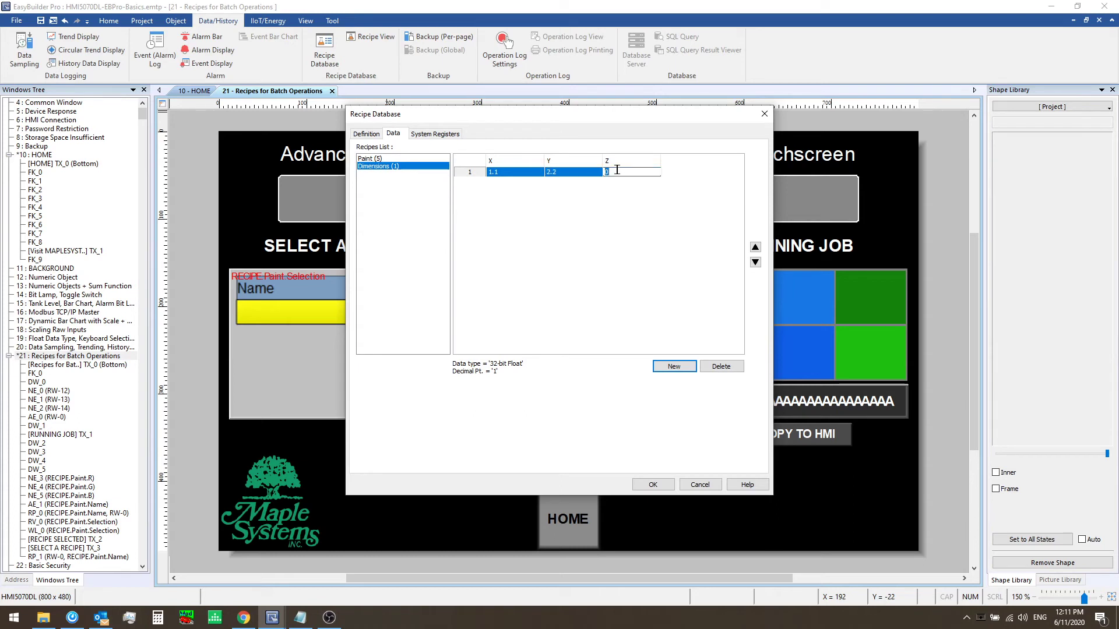
{"action": "left_click", "coordinate": [604, 208]}
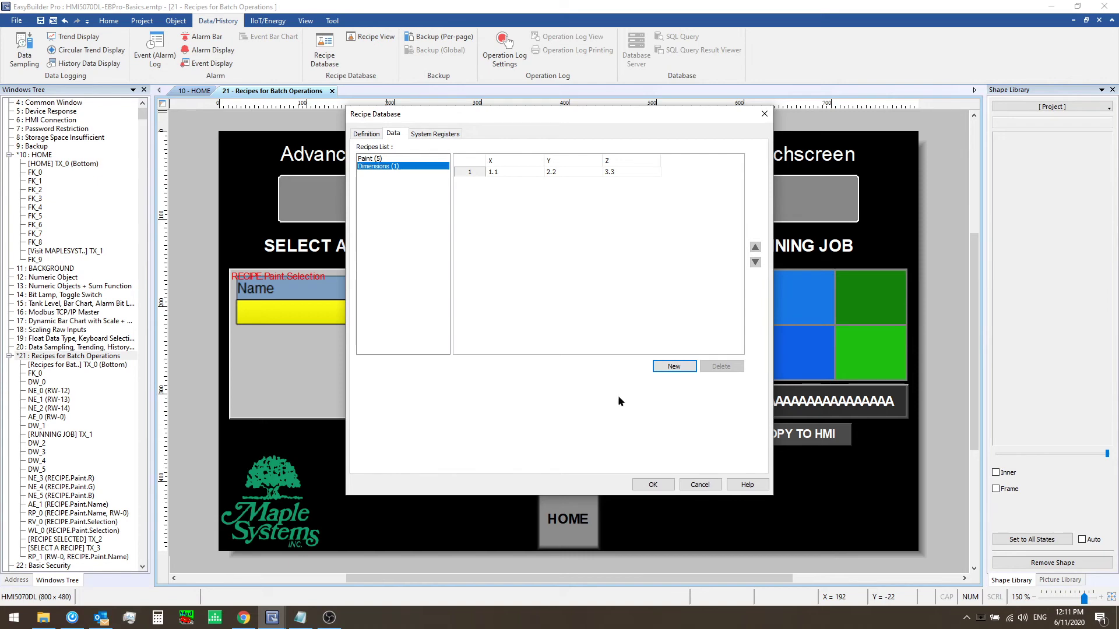
Place a Dimensions recipe view below the Paint table, then launch the offline simulation
{"action": "left_click", "coordinate": [652, 485]}
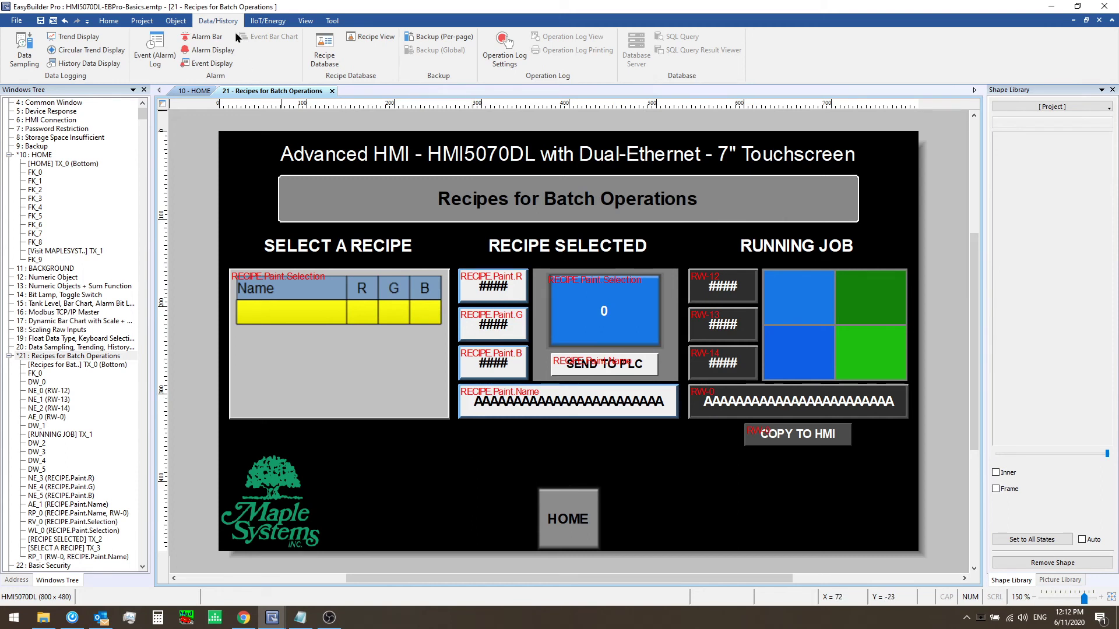
{"action": "left_click", "coordinate": [362, 41]}
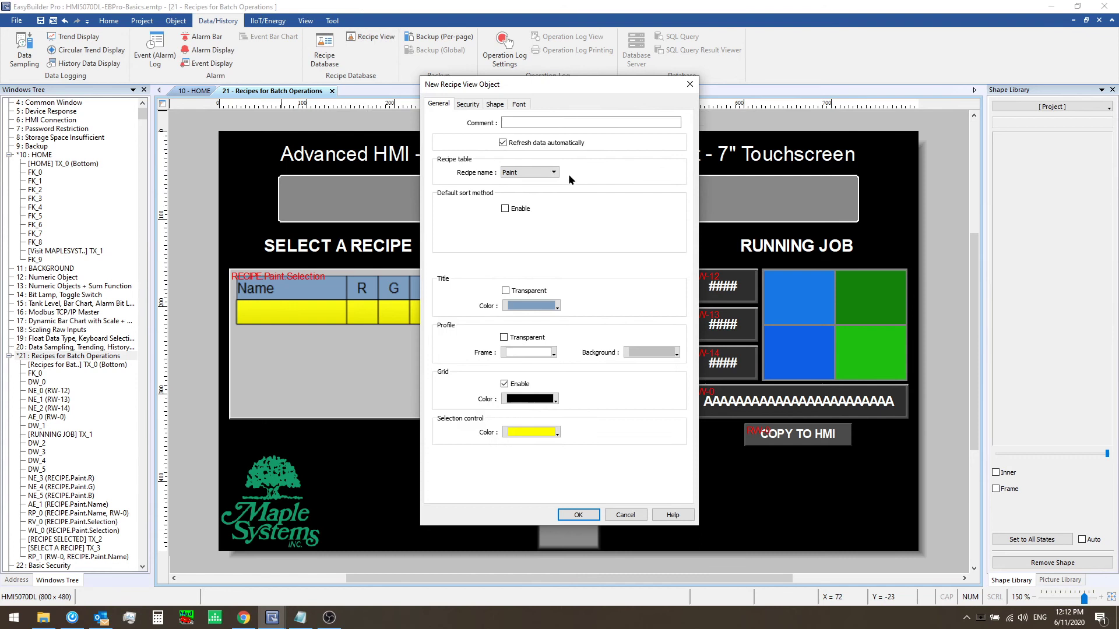
{"action": "left_click", "coordinate": [553, 172]}
{"action": "left_click", "coordinate": [544, 189]}
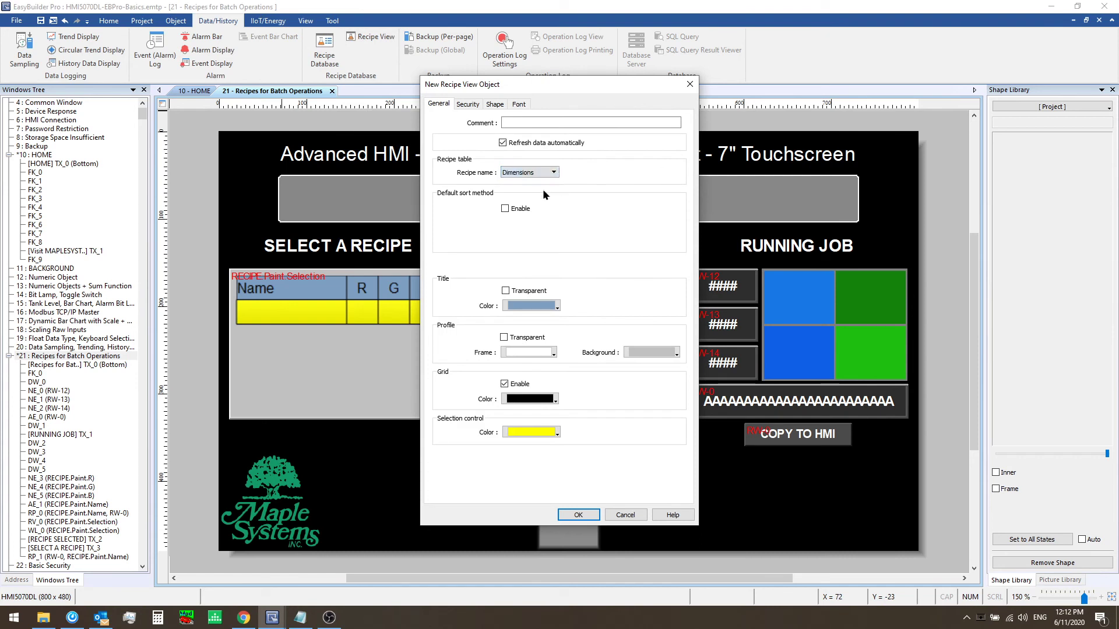
{"action": "left_click", "coordinate": [578, 514]}
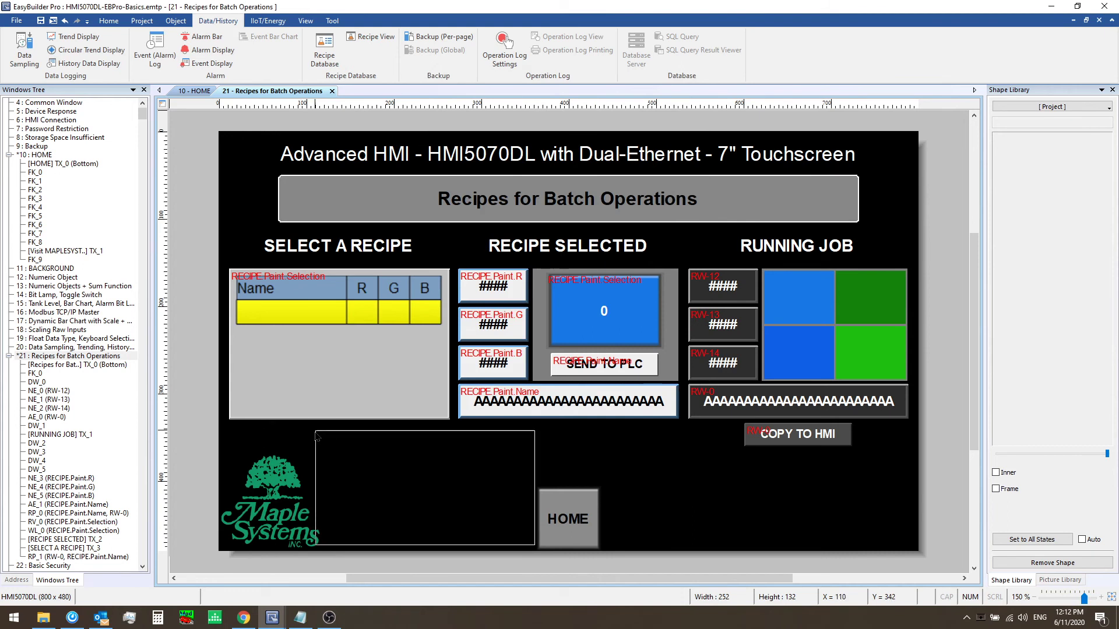
{"action": "left_click", "coordinate": [410, 447]}
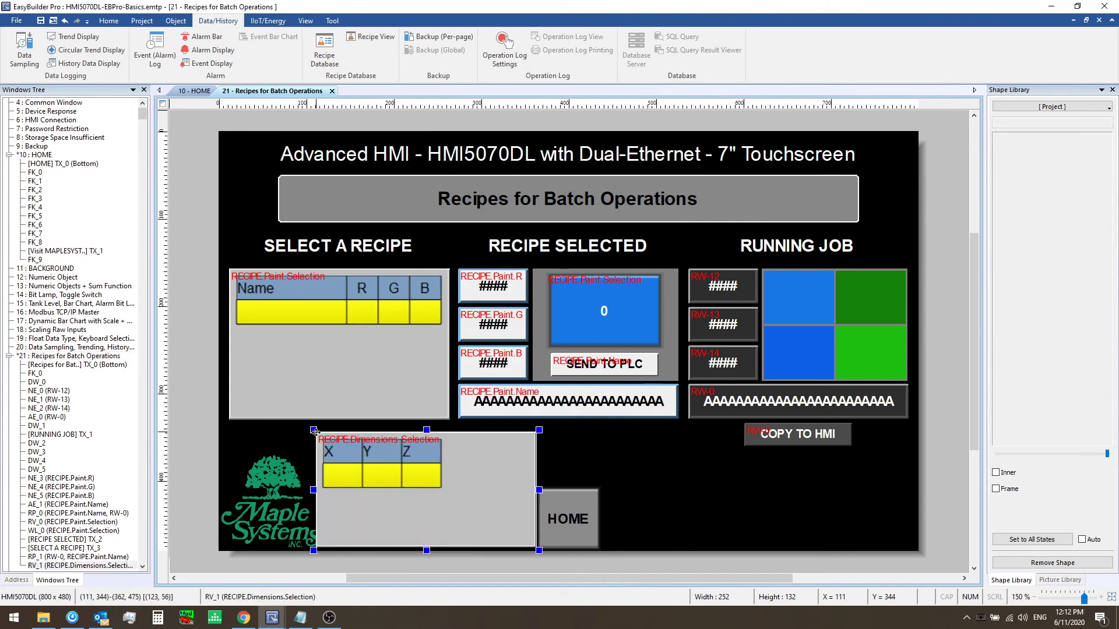
{"action": "left_click", "coordinate": [647, 472]}
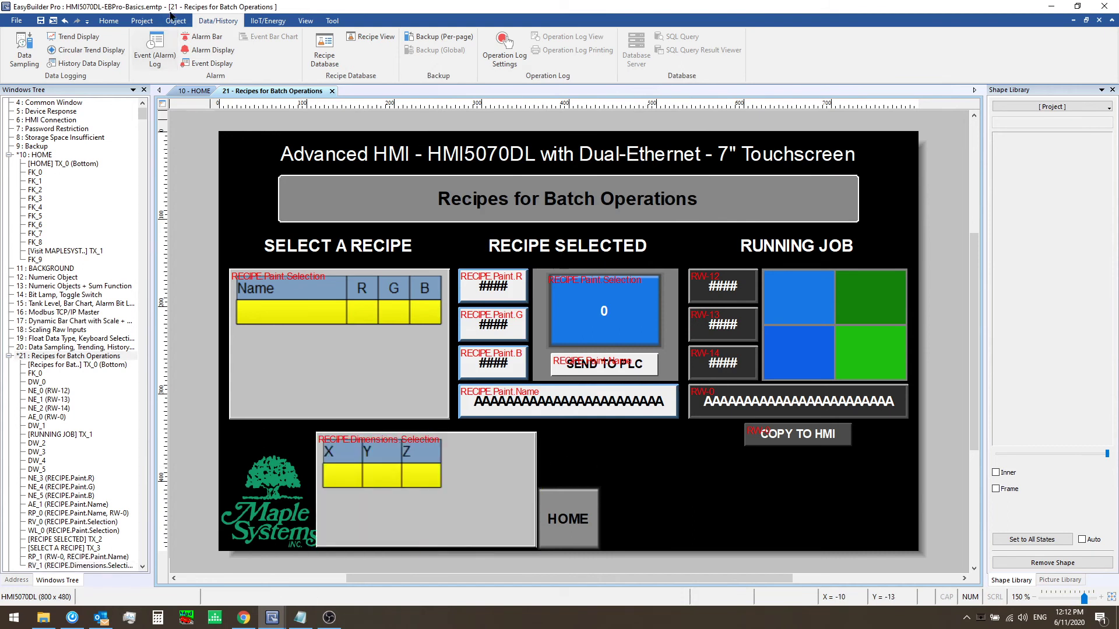
{"action": "left_click", "coordinate": [142, 21]}
{"action": "left_click", "coordinate": [177, 50]}
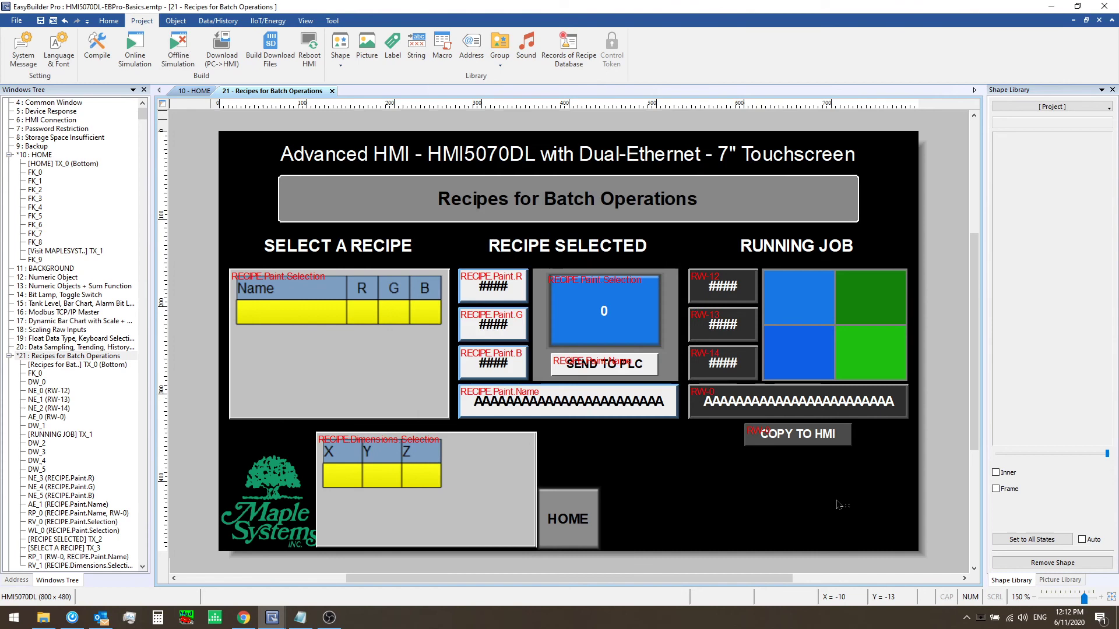
In simulation, verify the X/Y/Z record 1.1, 2.2, 3.3 and select the Green Grass paint recipe
{"action": "left_click", "coordinate": [636, 309]}
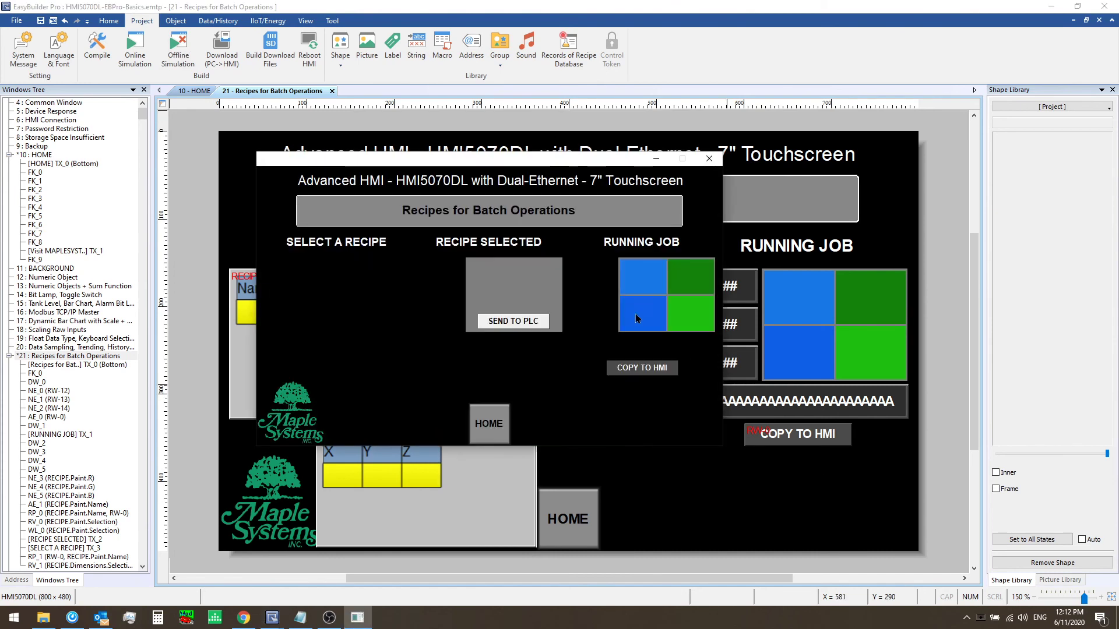
{"action": "left_click", "coordinate": [285, 283]}
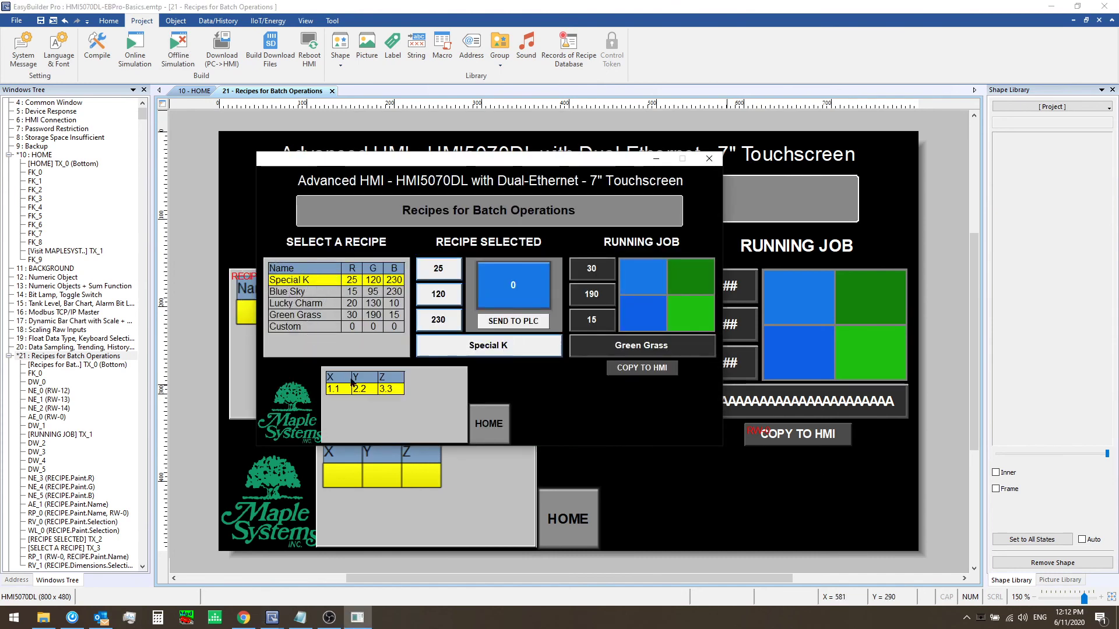
{"action": "left_click", "coordinate": [368, 401]}
{"action": "left_click", "coordinate": [313, 295]}
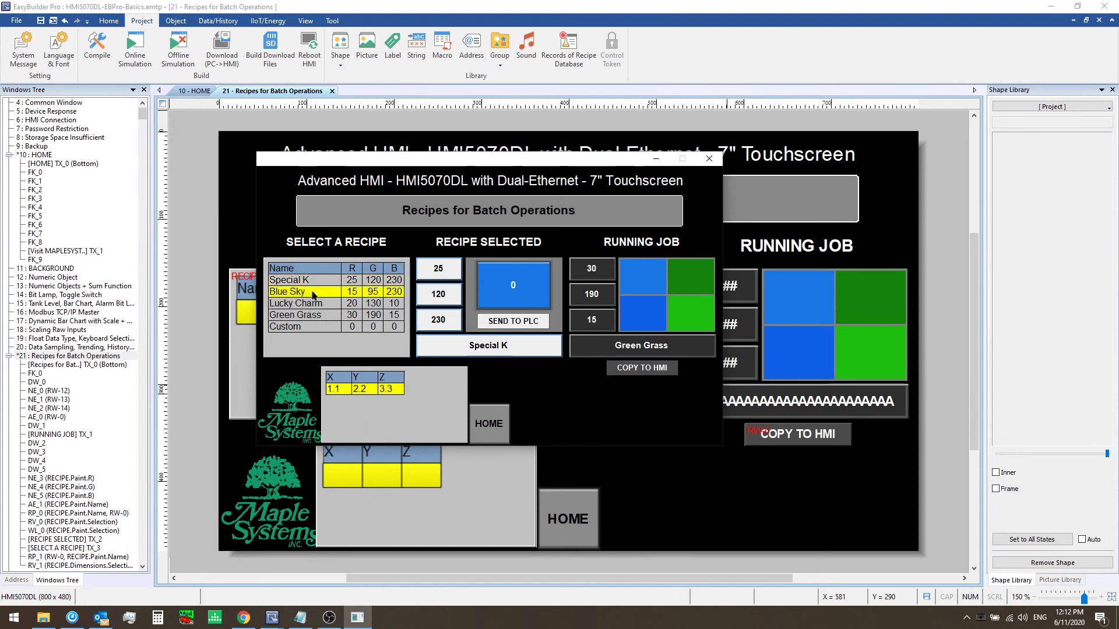
{"action": "left_click", "coordinate": [314, 304]}
{"action": "left_click", "coordinate": [318, 316]}
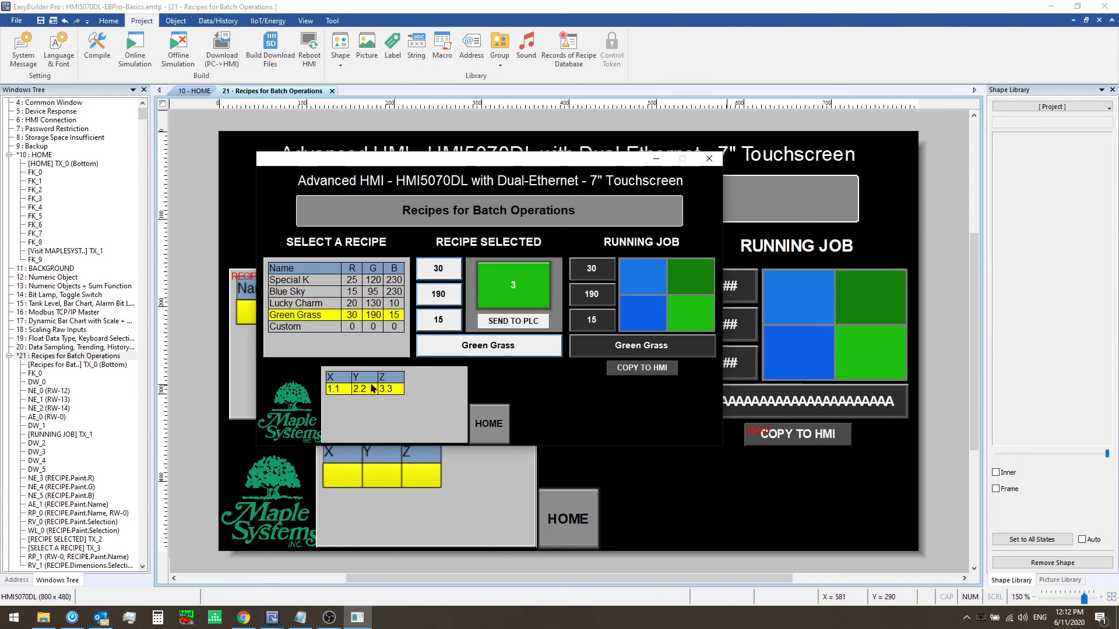